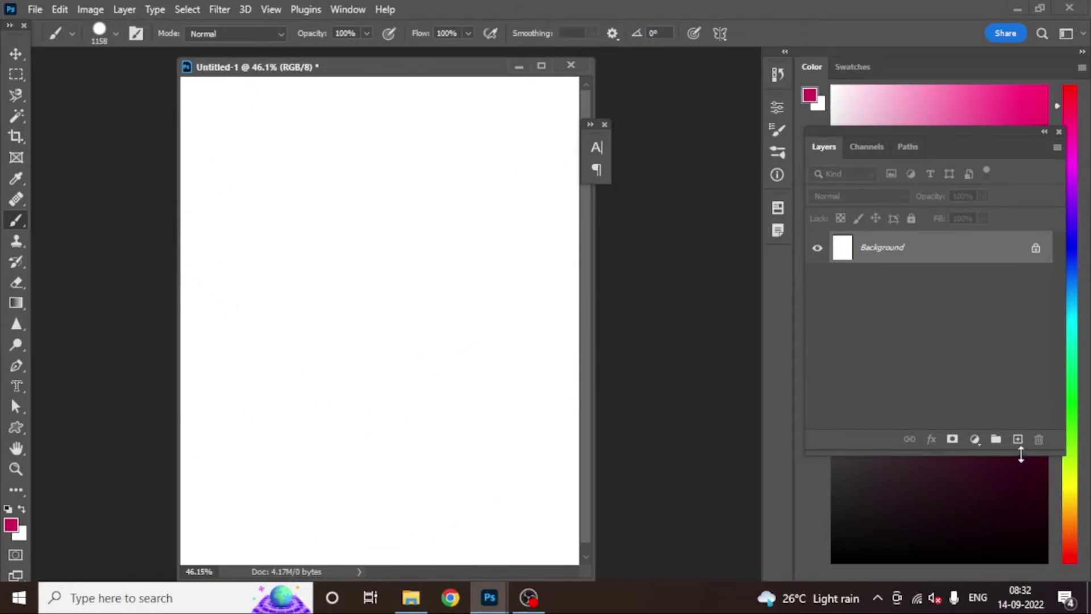
Create a new layer above the Background and rename it paint1.
left_click(1018, 440)
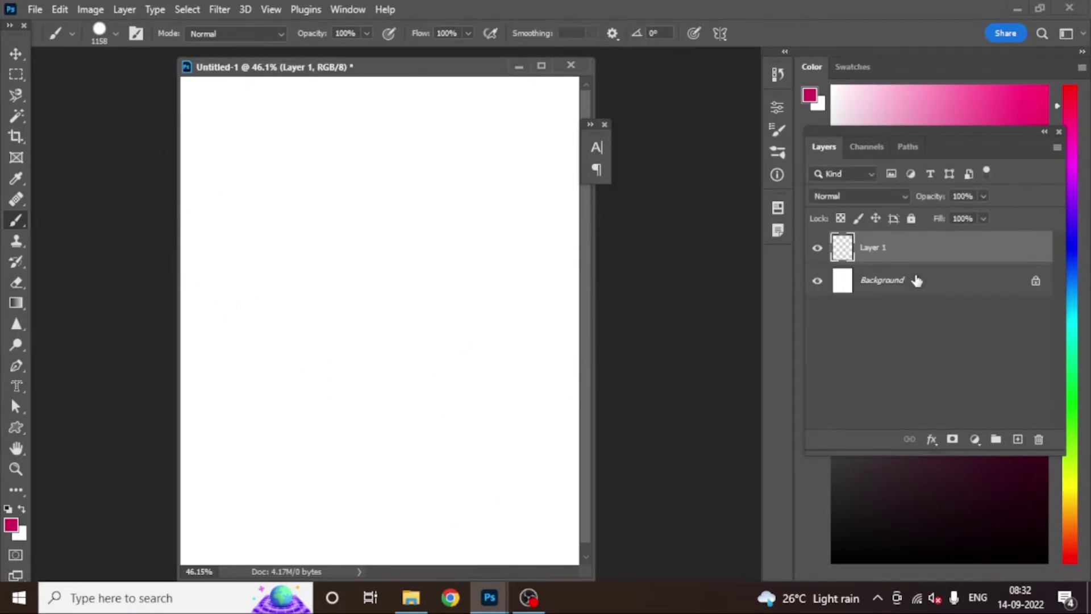
double_click(885, 252)
key("BackSpace")
type("paint1")
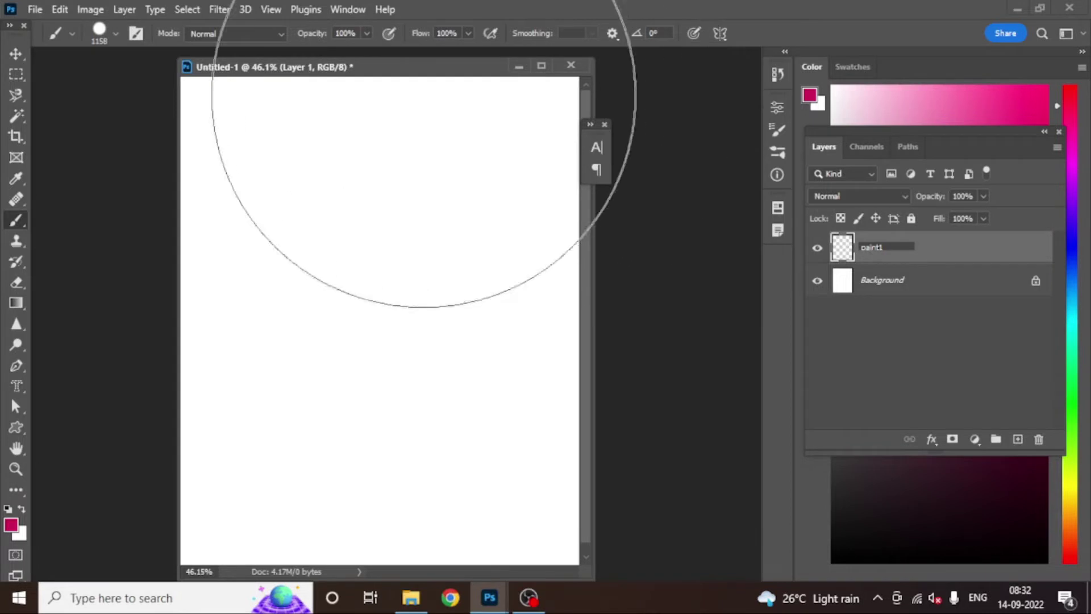
left_click(430, 70)
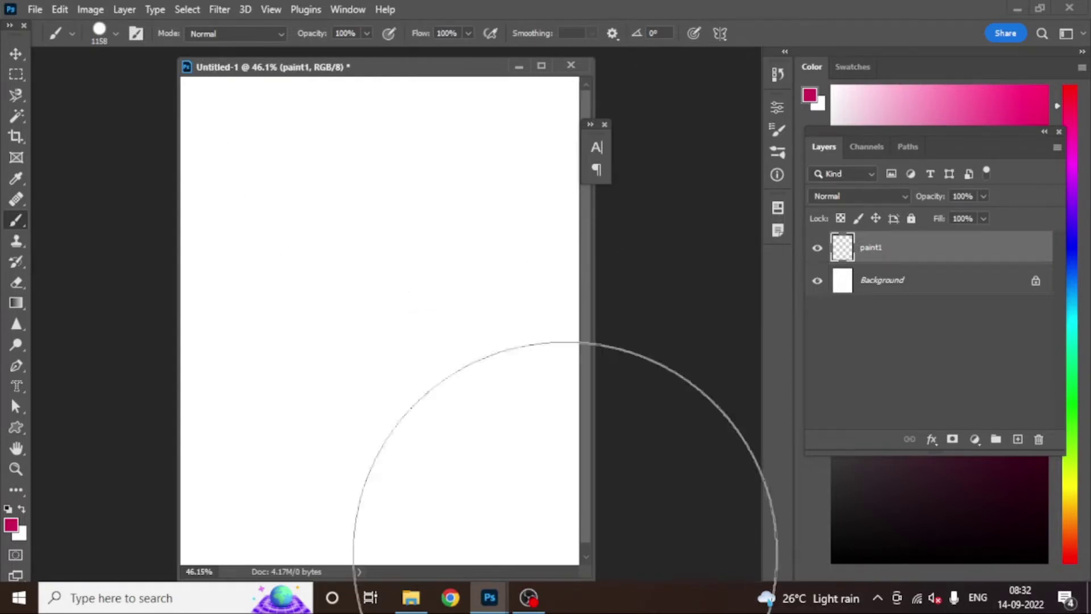
Paint the left side of the canvas in crimson #ce0840 with the brush size reduced to 400 px.
left_click(11, 525)
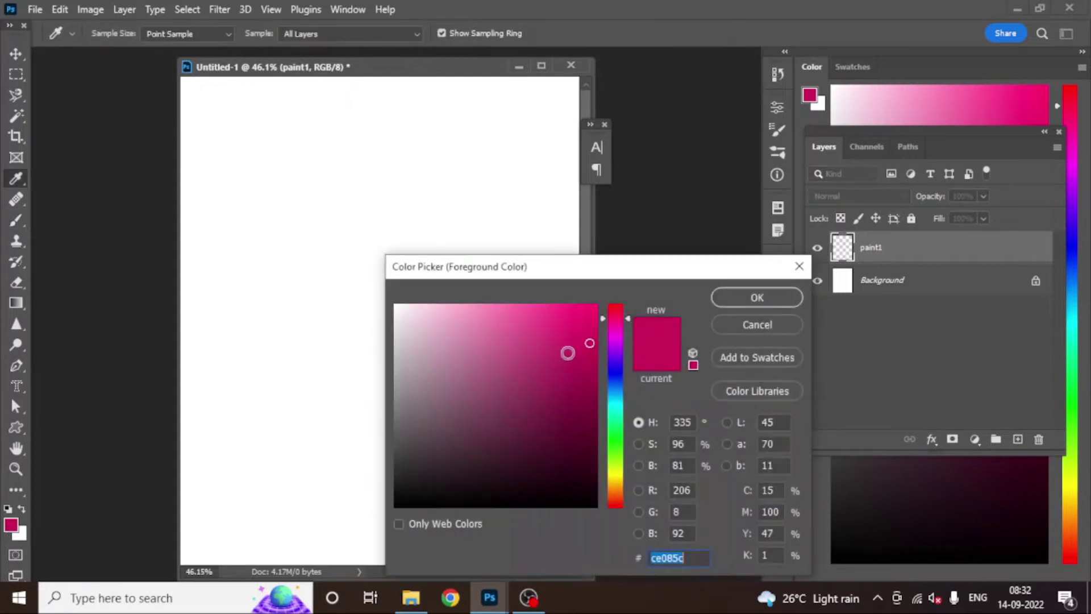
left_click(616, 312)
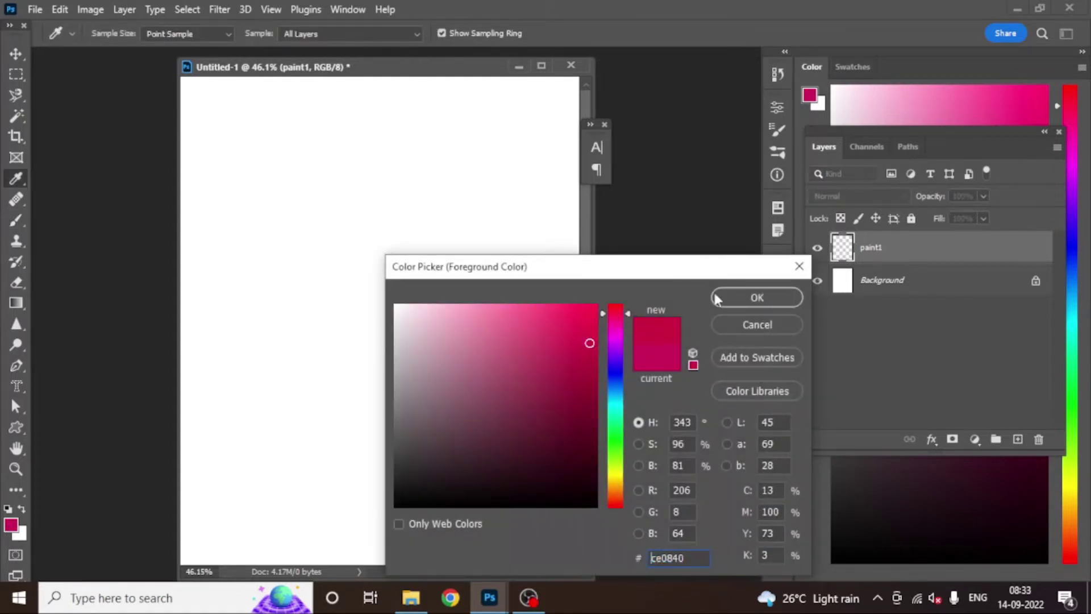
left_click(757, 298)
key("bracketleft")
key("bracketleft")
key("bracketleft")
key("bracketleft")
key("bracketleft")
key("bracketleft")
key("bracketleft")
key("bracketleft")
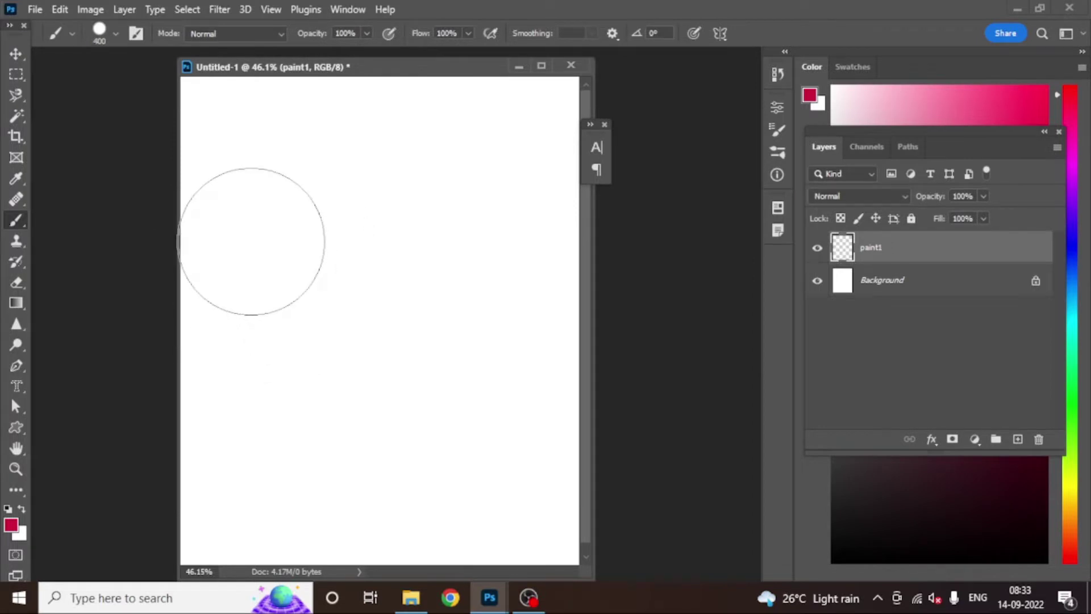
mouse_move(180, 263)
left_mouse_down()
mouse_move(270, 278)
mouse_move(278, 305)
mouse_move(226, 349)
mouse_move(284, 356)
mouse_move(268, 390)
mouse_move(279, 402)
mouse_move(197, 448)
mouse_move(256, 451)
mouse_move(207, 475)
mouse_move(269, 479)
mouse_move(205, 499)
left_mouse_up()
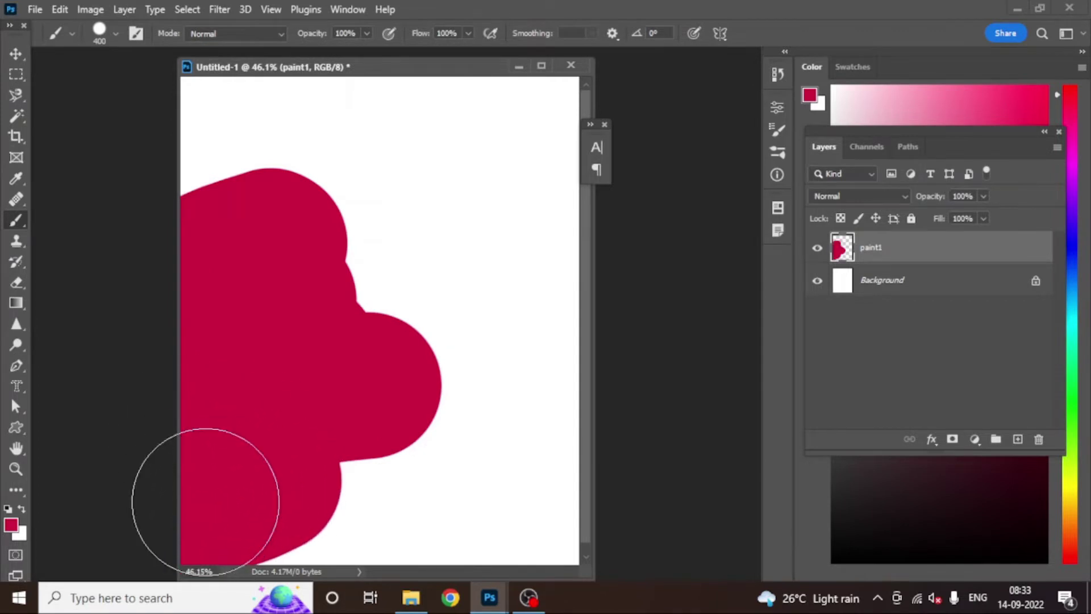
Set the foreground color to blue #0881ce and paint a large area over the canvas centre and lower middle.
left_click(11, 524)
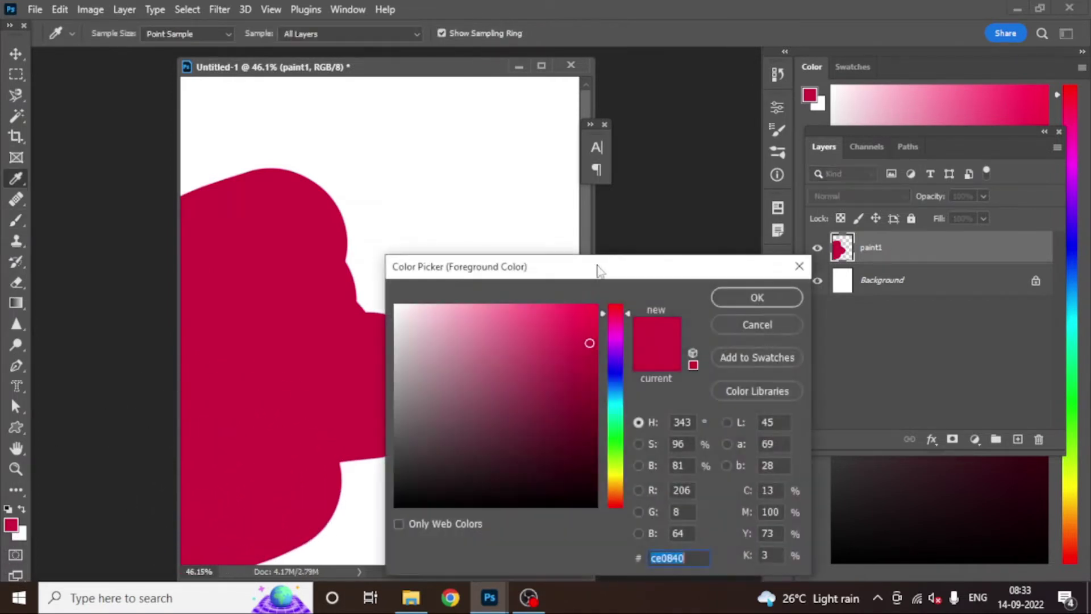
left_click(618, 395)
left_click_drag(618, 395, 618, 391)
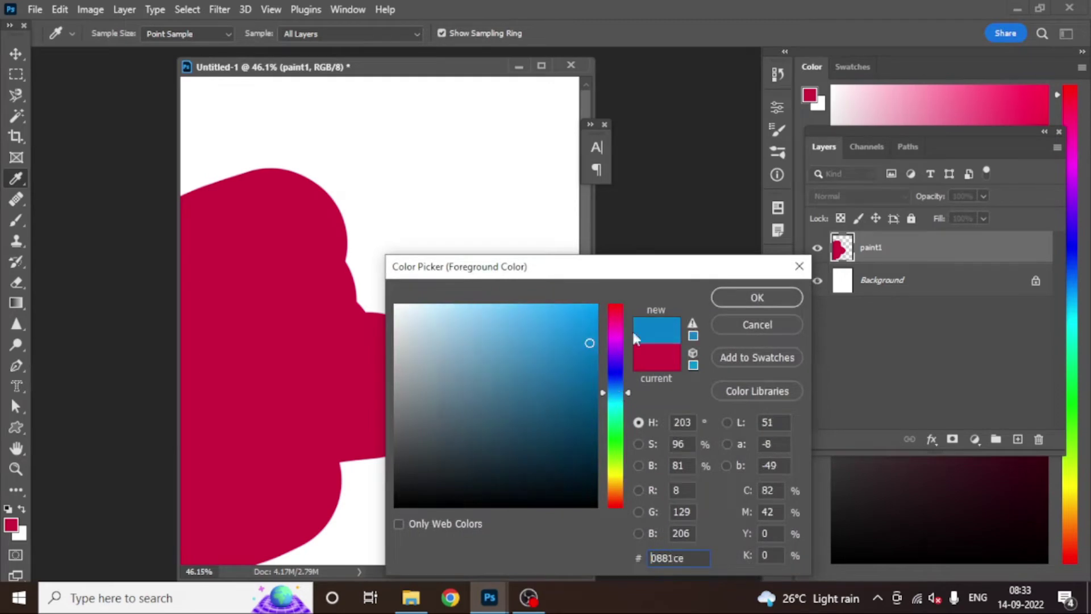
left_click(750, 297)
mouse_move(429, 304)
left_mouse_down()
mouse_move(395, 388)
mouse_move(355, 432)
mouse_move(385, 456)
mouse_move(370, 464)
mouse_move(382, 475)
mouse_move(371, 487)
mouse_move(407, 486)
left_mouse_up()
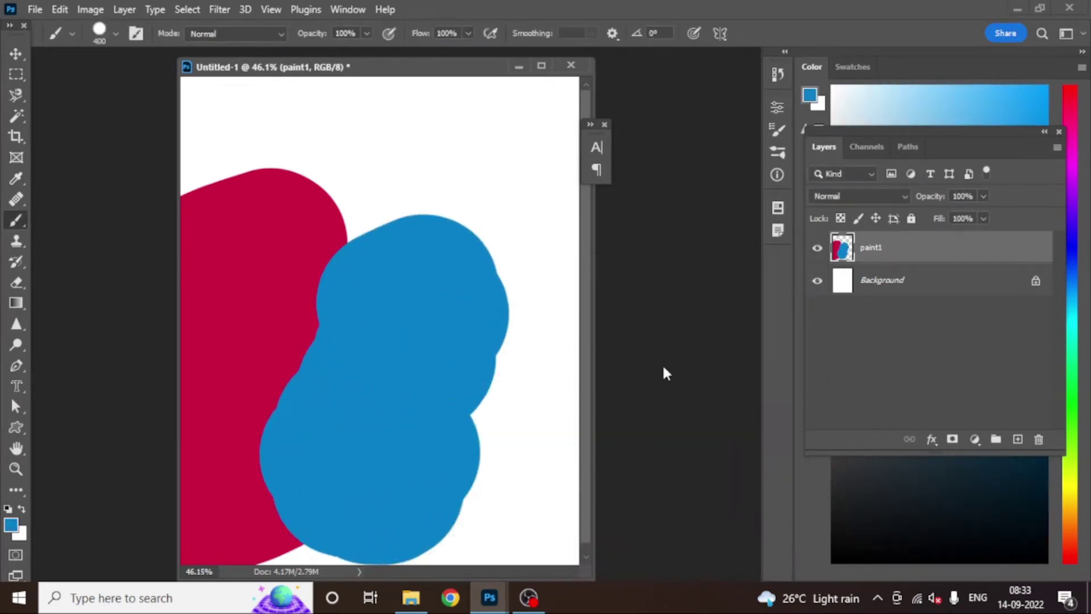
Set the foreground color to bright orange and paint down the right side of the canvas on the paint1 layer.
left_click(11, 524)
left_click_drag(605, 446, 616, 497)
left_click_drag(591, 311, 576, 309)
key("Return")
key("b")
mouse_move(467, 176)
left_mouse_down()
mouse_move(544, 172)
mouse_move(524, 228)
mouse_move(548, 301)
mouse_move(529, 413)
mouse_move(550, 451)
mouse_move(450, 479)
mouse_move(434, 469)
mouse_move(404, 503)
left_mouse_up()
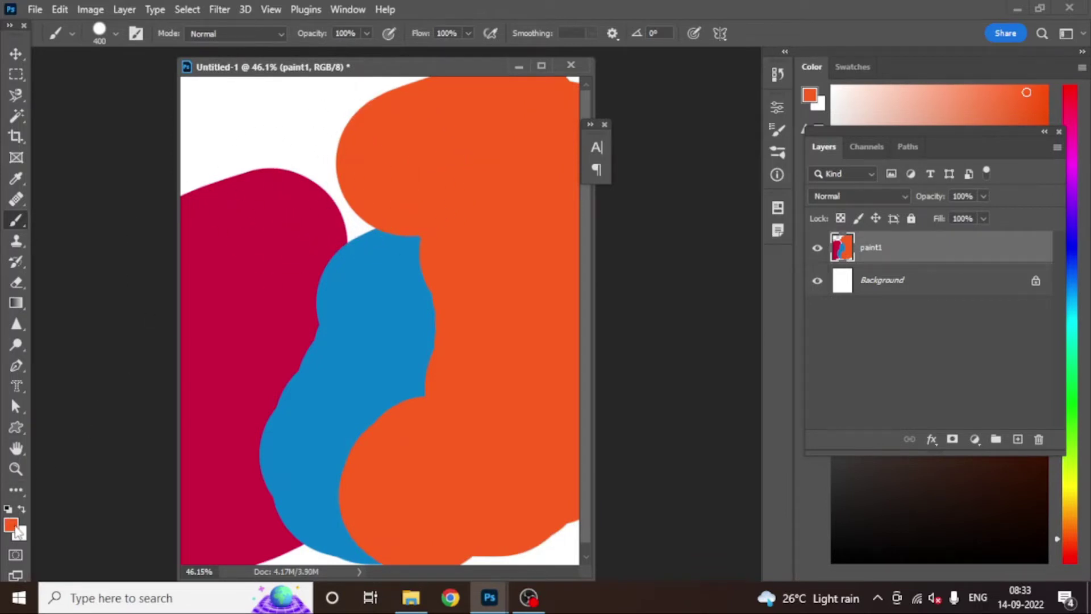
Set the foreground color to olive green #546d12 and paint the upper-left area of the canvas.
left_click(11, 525)
left_click_drag(617, 458, 618, 464)
left_click(564, 420)
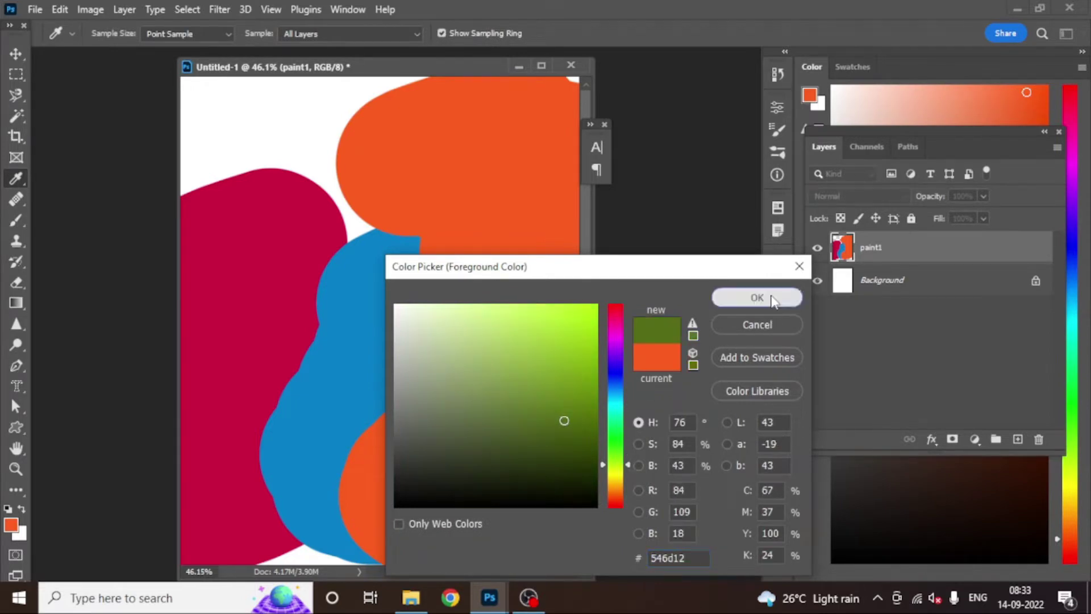
left_click(773, 298)
key("b")
mouse_move(244, 109)
left_mouse_down()
mouse_move(188, 117)
mouse_move(338, 80)
mouse_move(310, 101)
mouse_move(306, 137)
left_mouse_up()
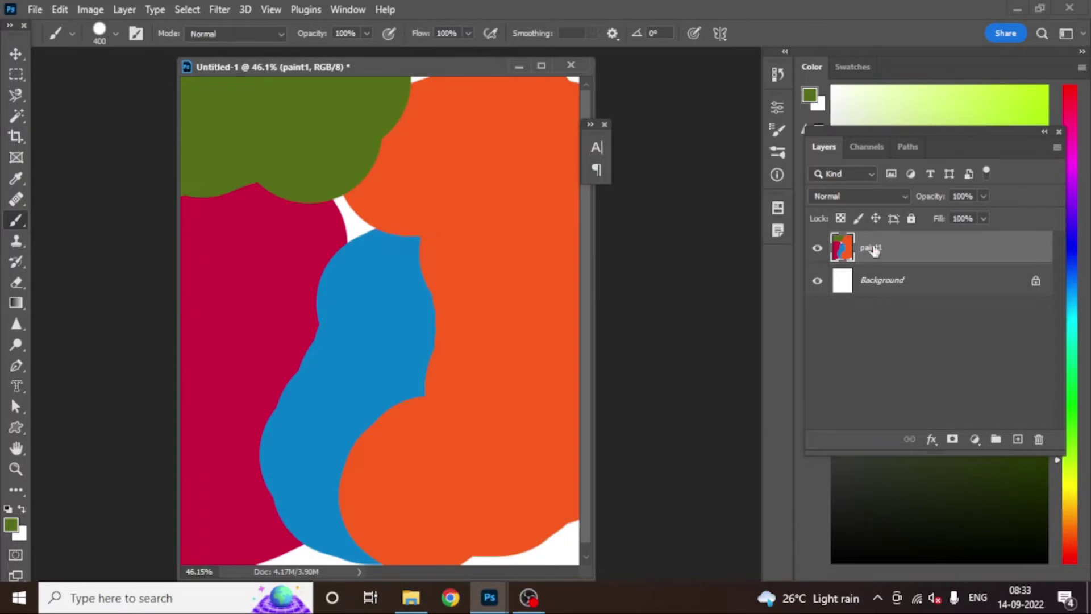
Add another layer above paint1 and rename it paint2.
left_click(1017, 443)
double_click(881, 248)
key("BackSpace")
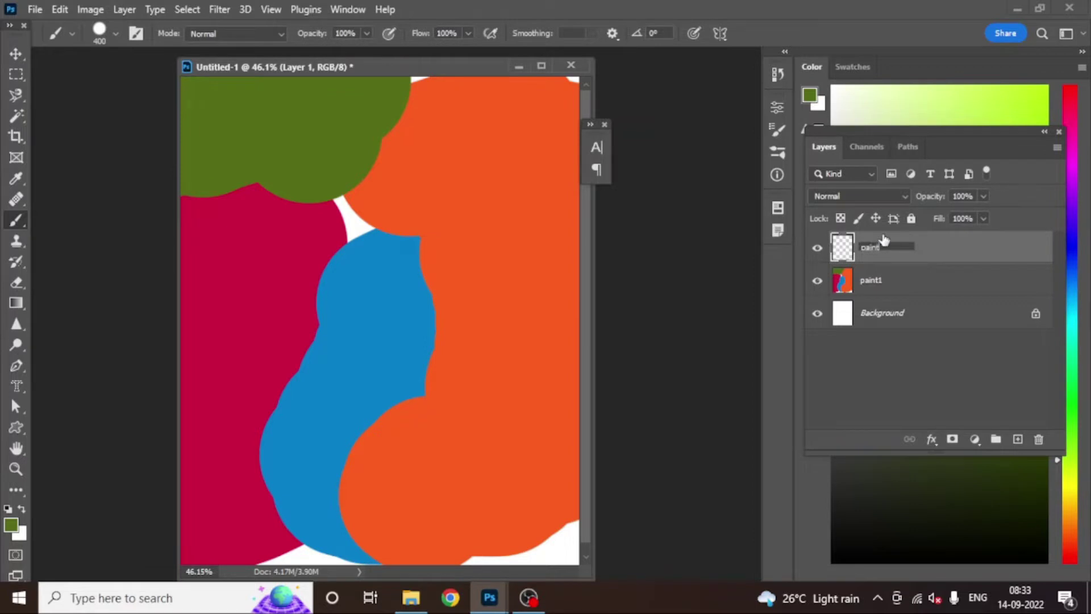
key("Return")
key("alt")
Choose a medium blue foreground color and paint over the left half of the canvas on the paint2 layer.
left_click(12, 526)
left_click(616, 391)
left_click_drag(571, 352, 580, 341)
left_click(757, 297)
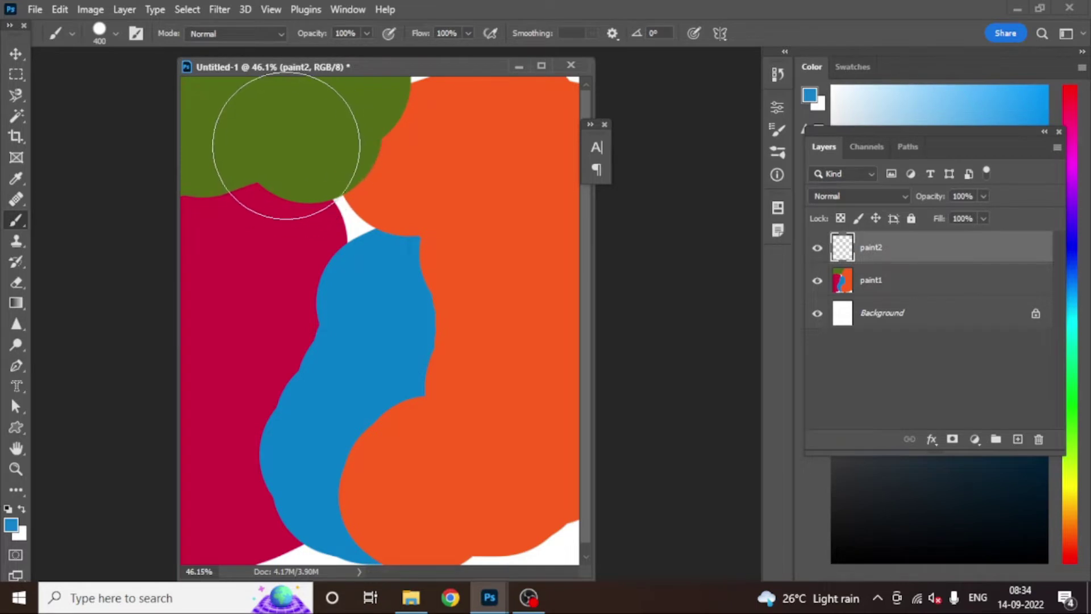
mouse_move(175, 109)
left_mouse_down()
mouse_move(246, 116)
mouse_move(174, 172)
mouse_move(189, 208)
mouse_move(291, 212)
mouse_move(285, 257)
mouse_move(154, 309)
mouse_move(163, 338)
mouse_move(303, 333)
mouse_move(250, 377)
mouse_move(111, 438)
mouse_move(277, 477)
mouse_move(178, 548)
mouse_move(298, 555)
mouse_move(308, 493)
mouse_move(297, 412)
left_mouse_up()
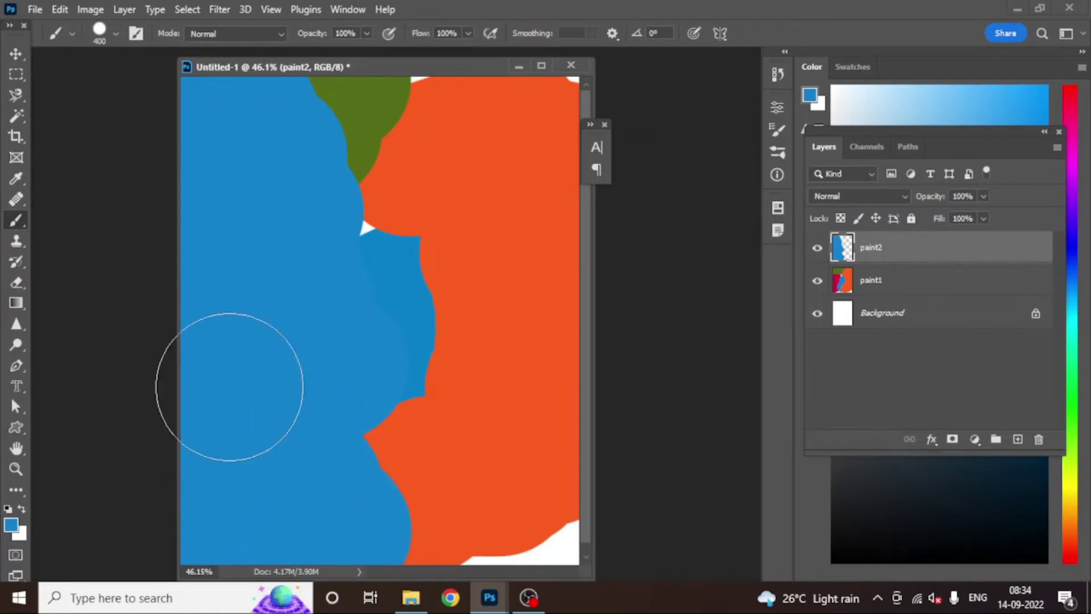
Set the foreground color to bright green #3ed21b and paint over the right half of the canvas on paint2.
left_click(10, 524)
left_click(619, 440)
left_click_drag(619, 443, 613, 449)
left_click(566, 324)
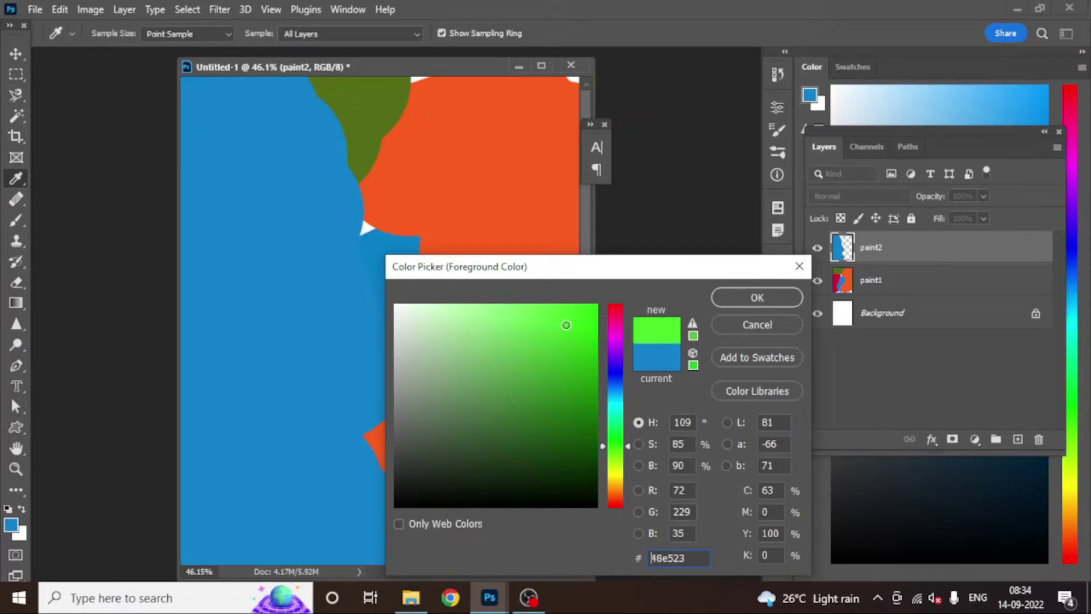
left_click(571, 339)
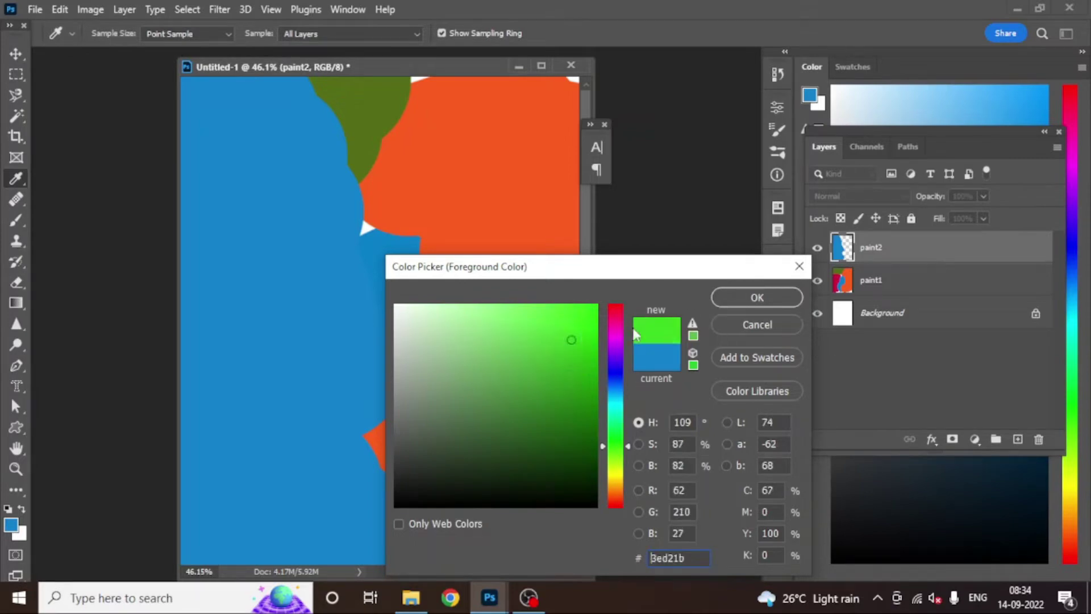
left_click(757, 297)
key("b")
mouse_move(487, 134)
left_mouse_down()
mouse_move(528, 128)
mouse_move(566, 139)
mouse_move(535, 216)
mouse_move(617, 305)
mouse_move(568, 363)
mouse_move(558, 413)
mouse_move(580, 472)
mouse_move(506, 528)
mouse_move(585, 561)
left_mouse_up()
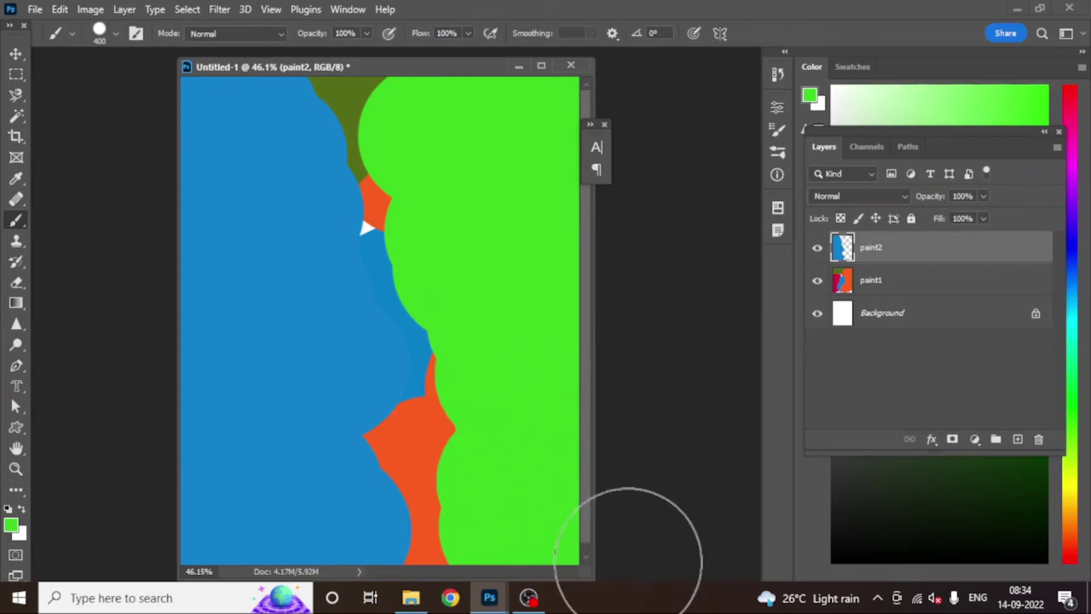
left_click_drag(510, 211, 426, 97)
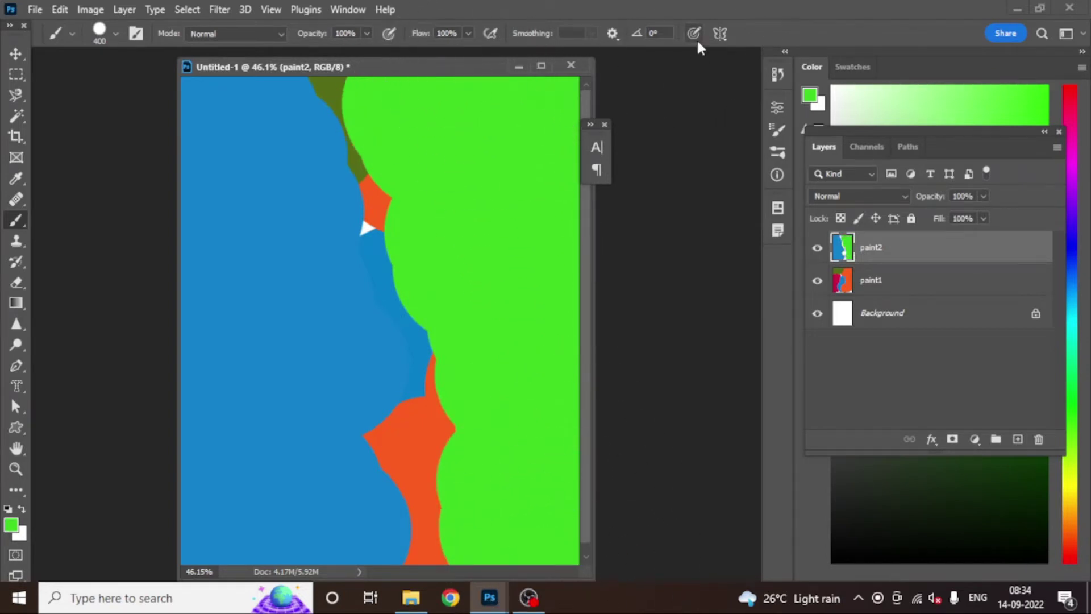
Add a new layer above paint2 and select the 1350 px grug brush preset.
left_click(1018, 440)
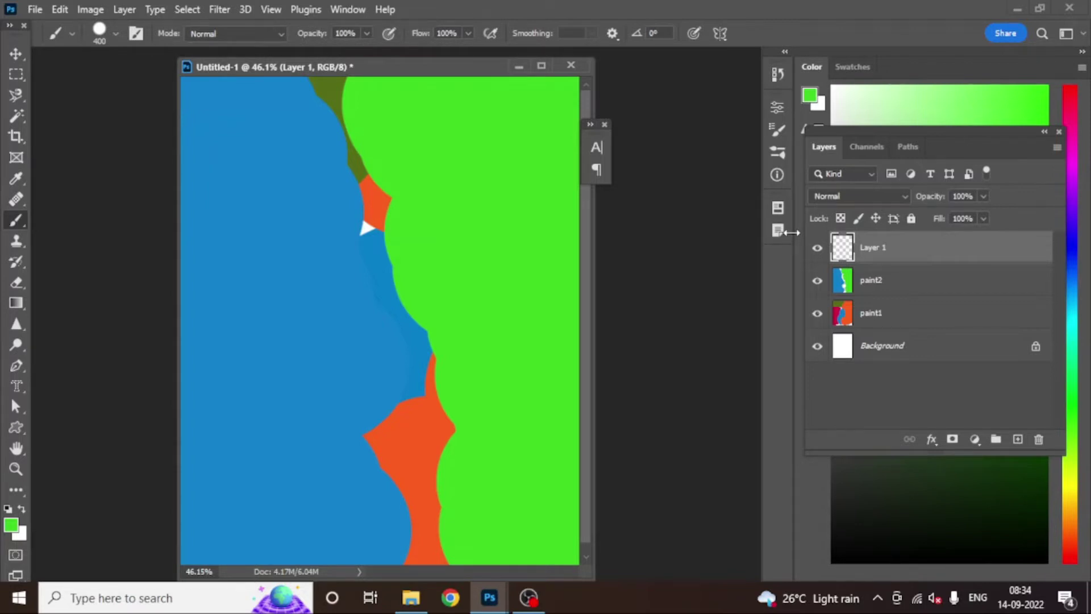
right_click(21, 223)
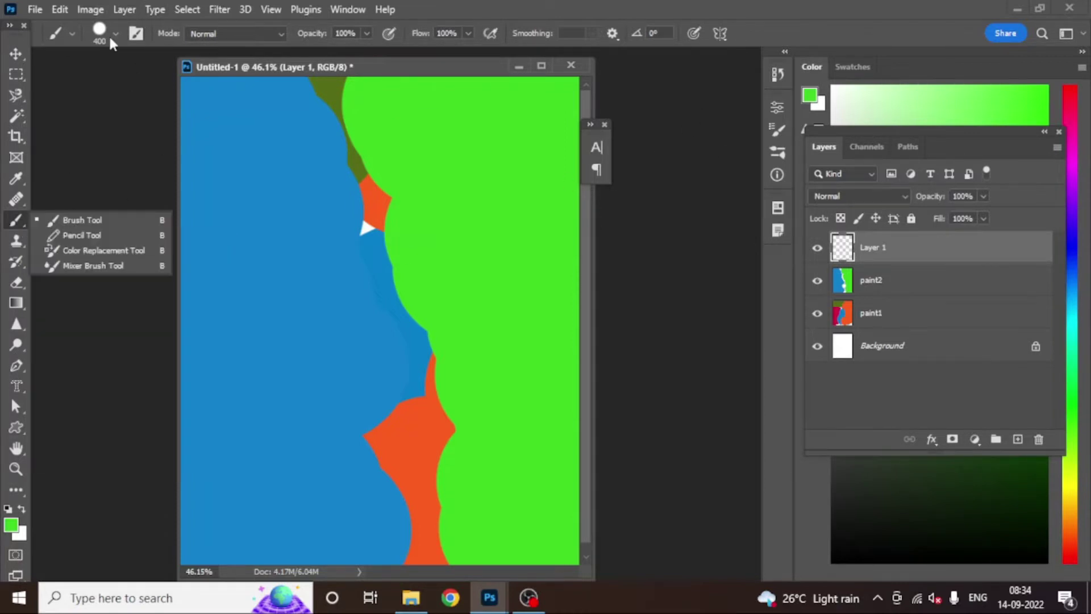
left_click(115, 34)
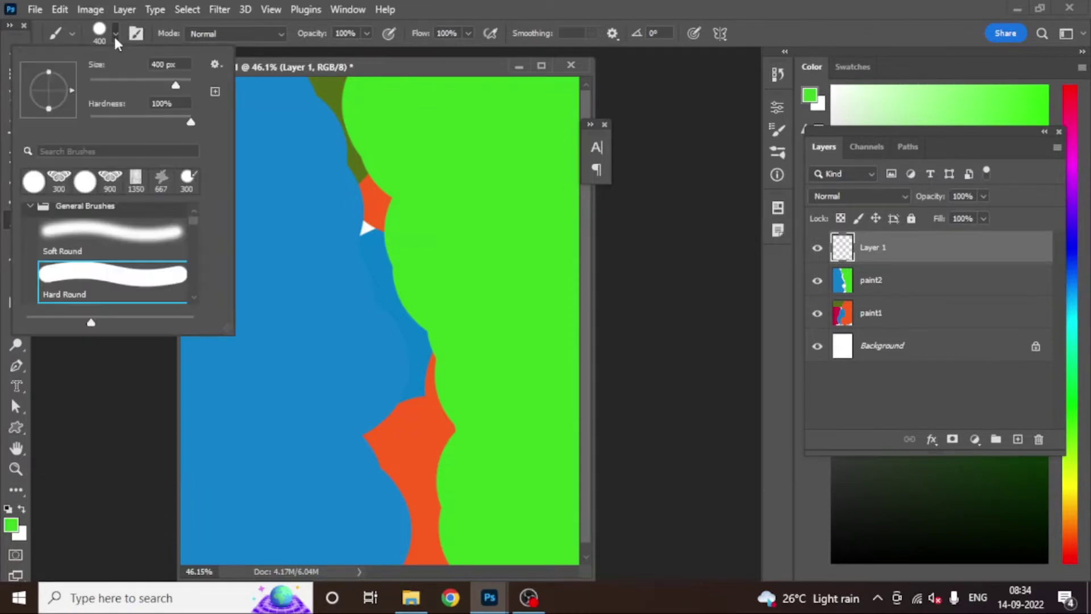
left_click(136, 189)
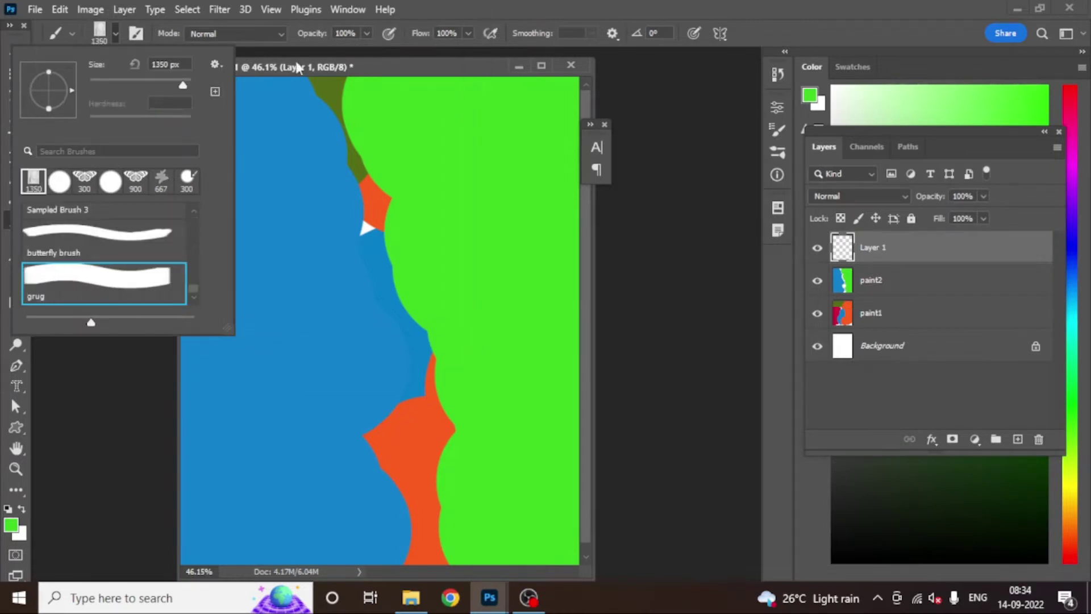
left_click(329, 65)
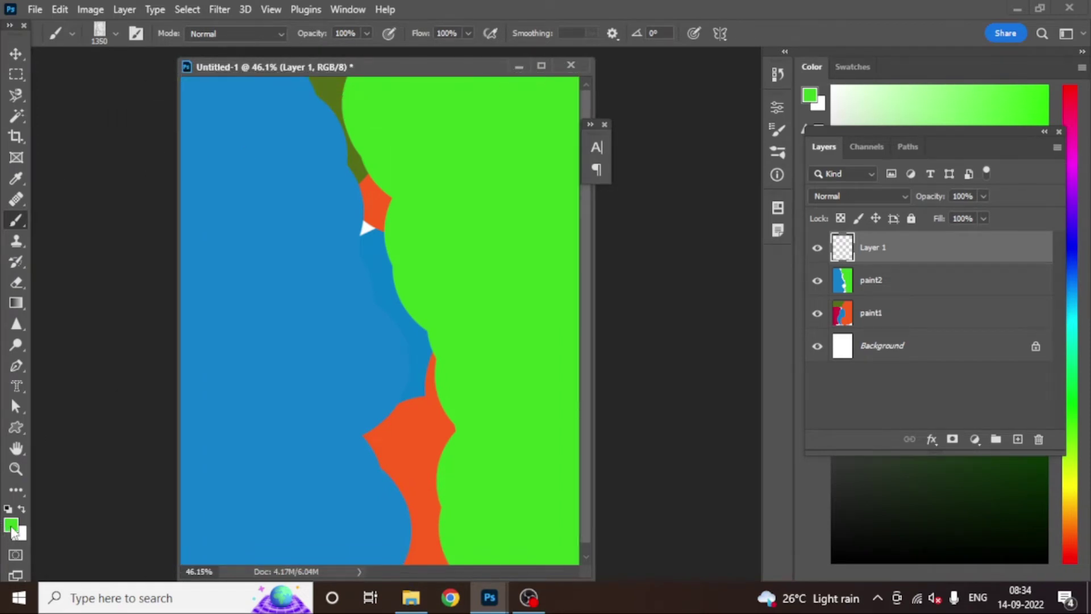
Set the foreground color to near-black #070c06 and stamp the grunge texture once over the whole canvas.
left_click(11, 526)
left_click_drag(444, 406, 493, 499)
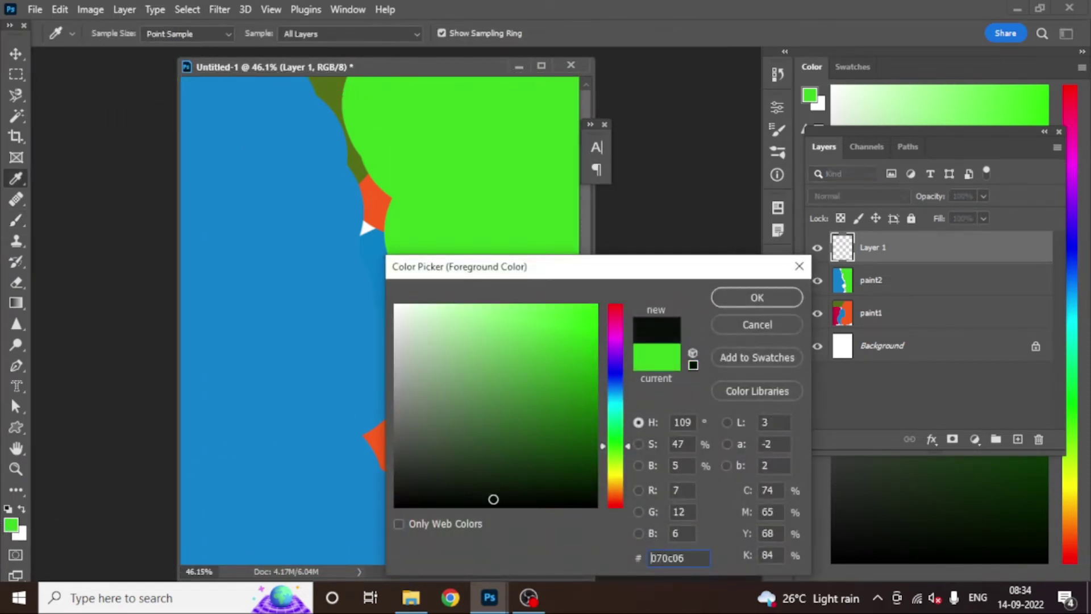
left_click(757, 297)
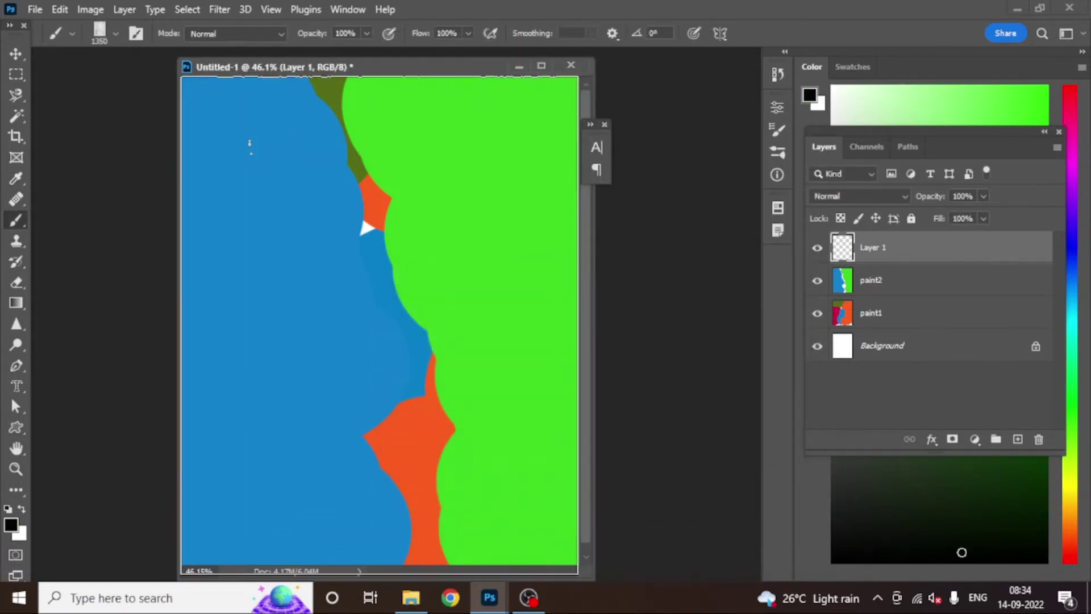
left_click(249, 146)
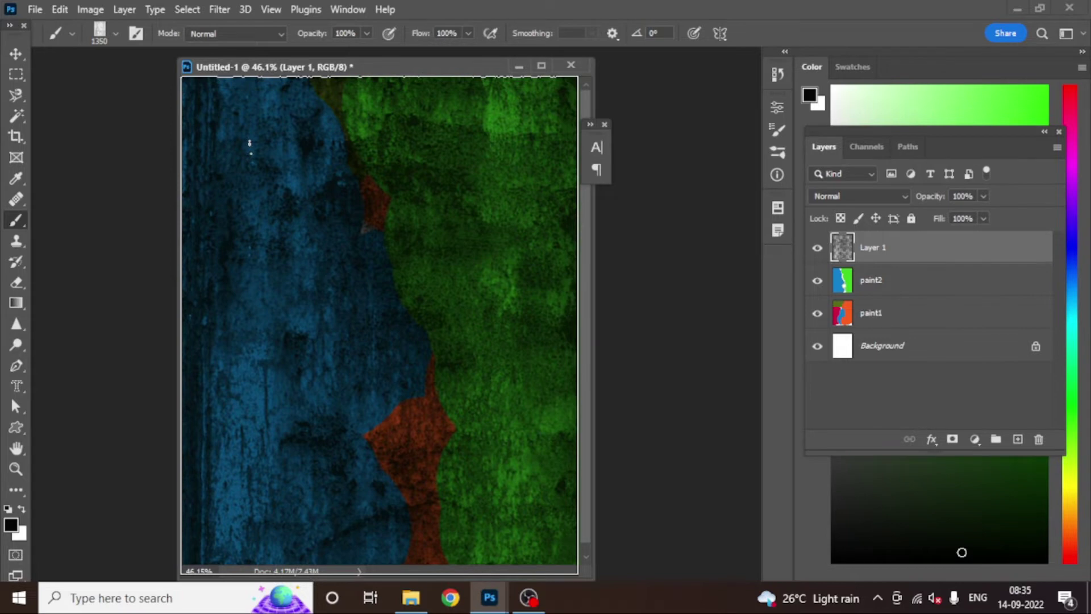
Lower the grunge texture layer's fill to 73%.
left_click(983, 219)
left_click_drag(958, 237, 966, 239)
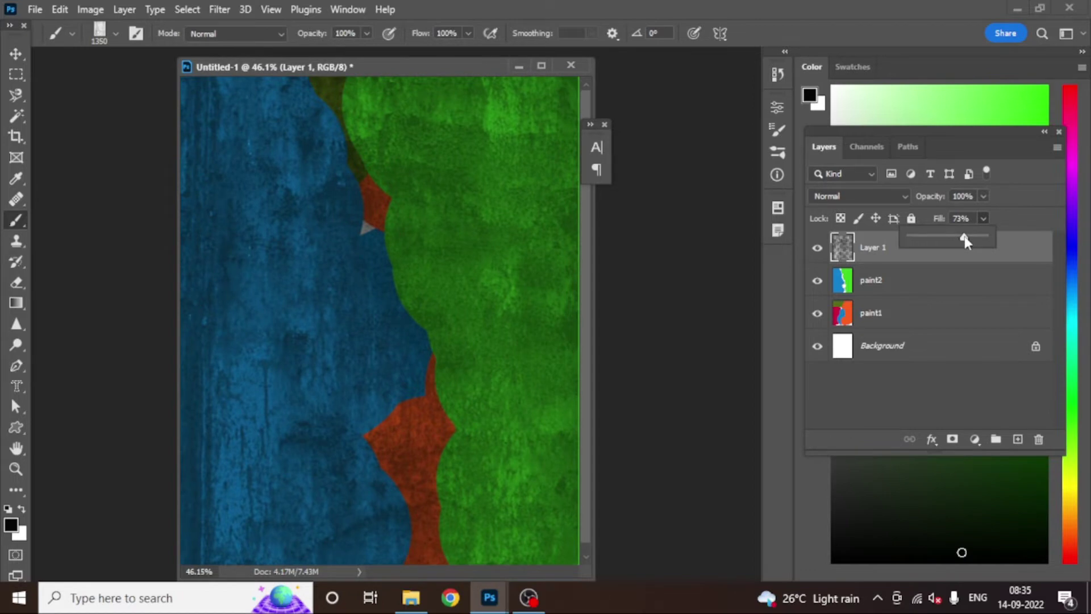
left_click(1014, 226)
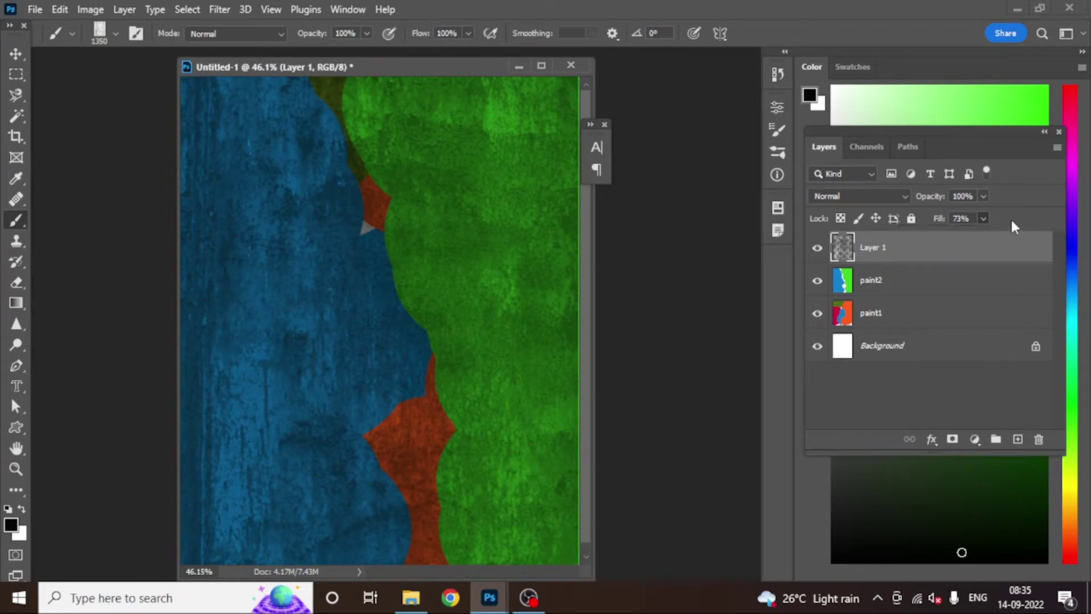
Add a new layer above the grunge texture and select the 300 px butterfly brush preset.
left_click(1018, 441)
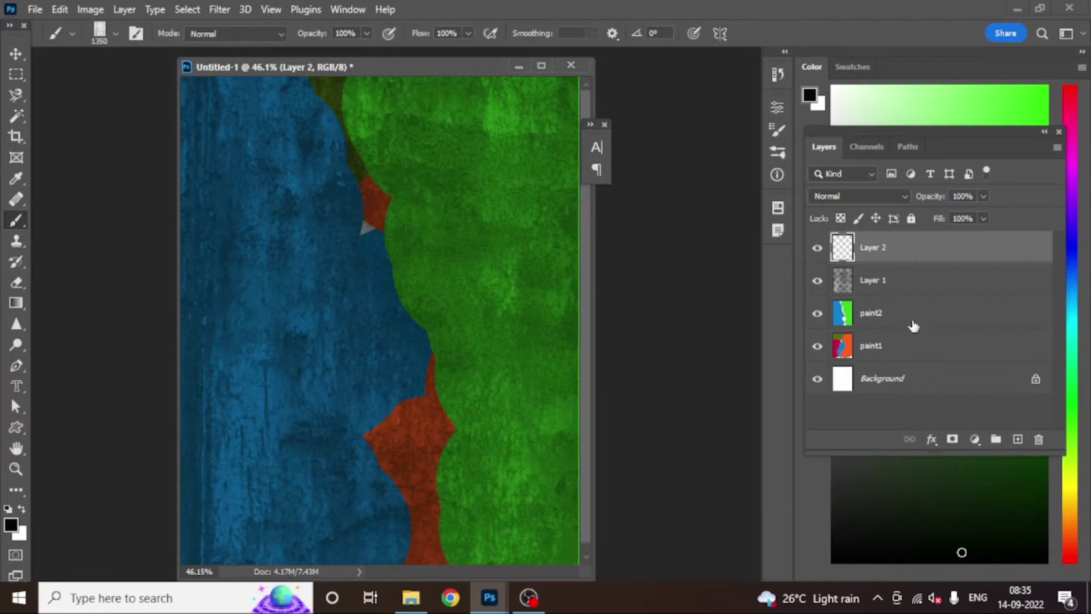
right_click(24, 221)
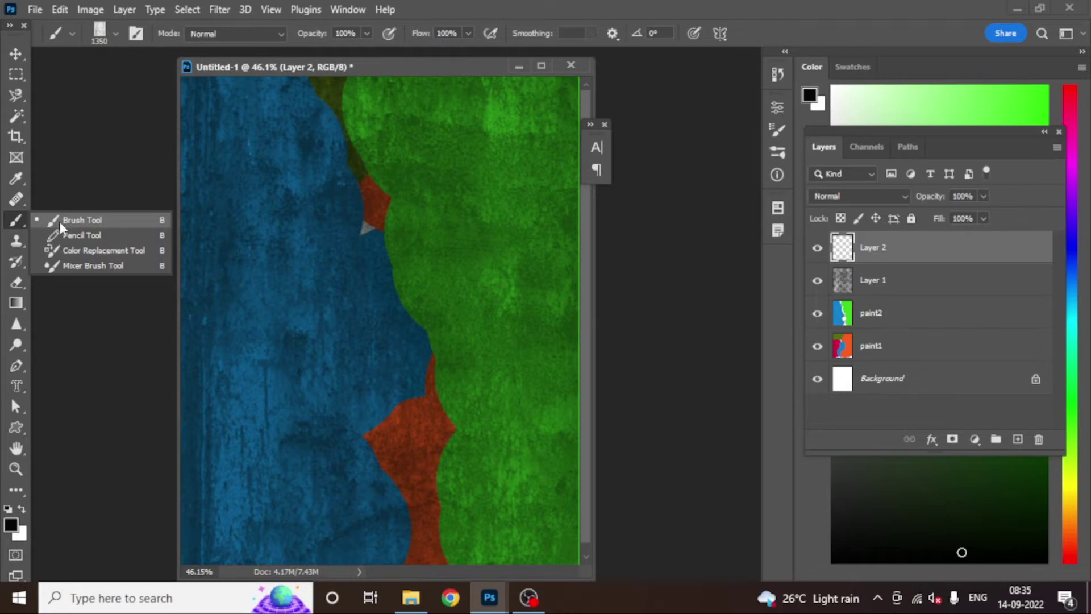
left_click(59, 221)
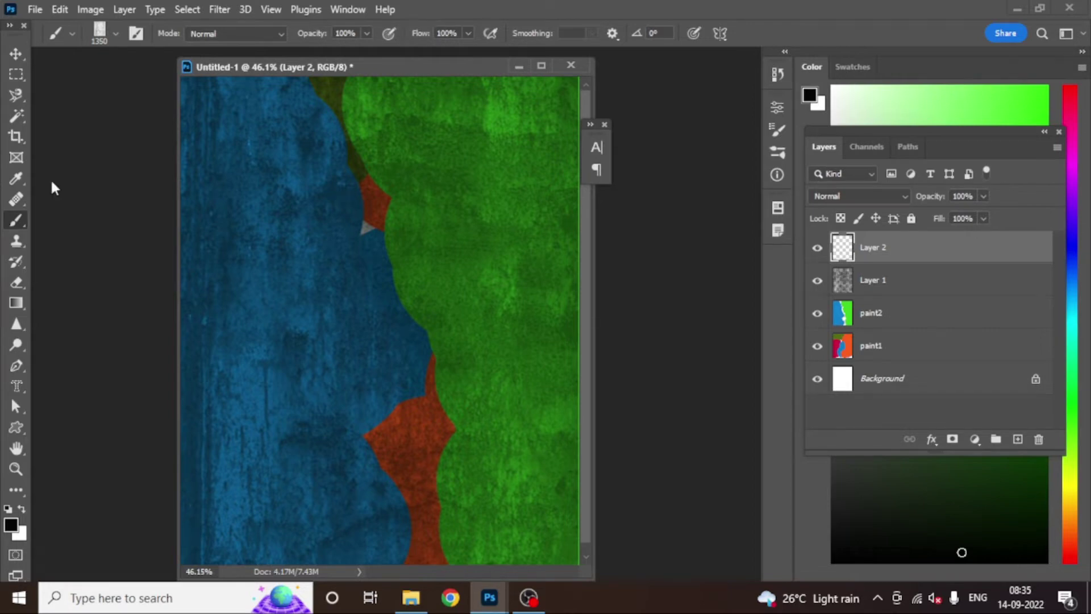
left_click(116, 36)
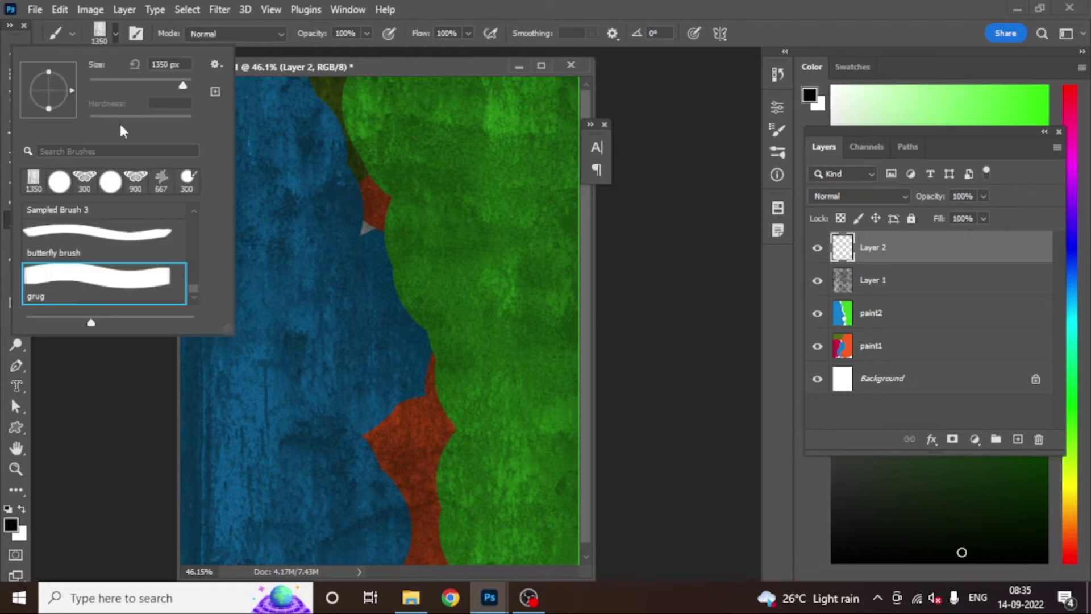
left_click(85, 181)
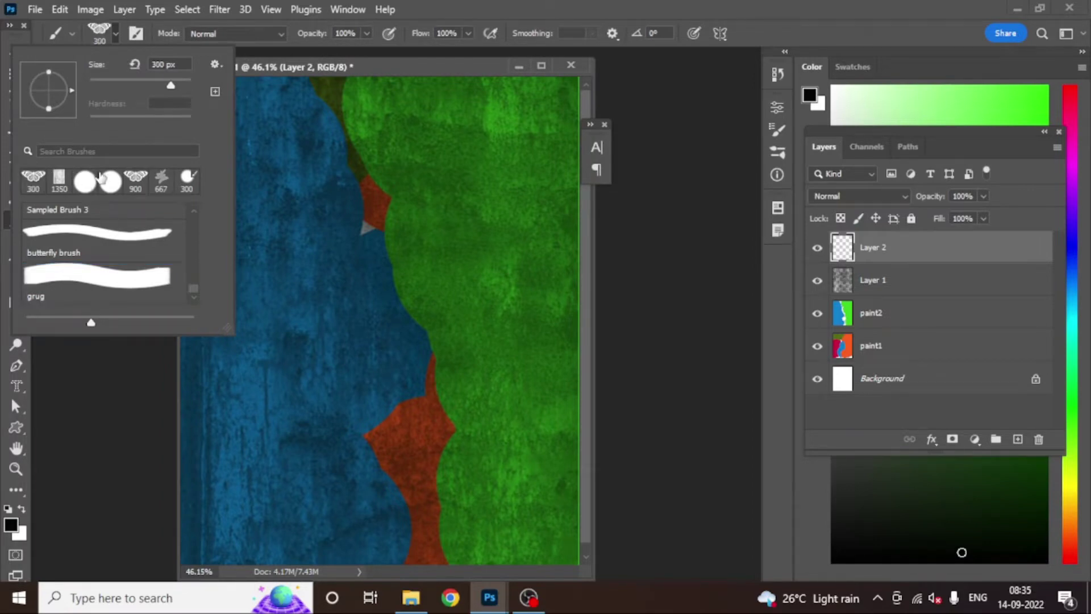
Set the foreground color to pink #ed095a.
key("Return")
left_click(10, 526)
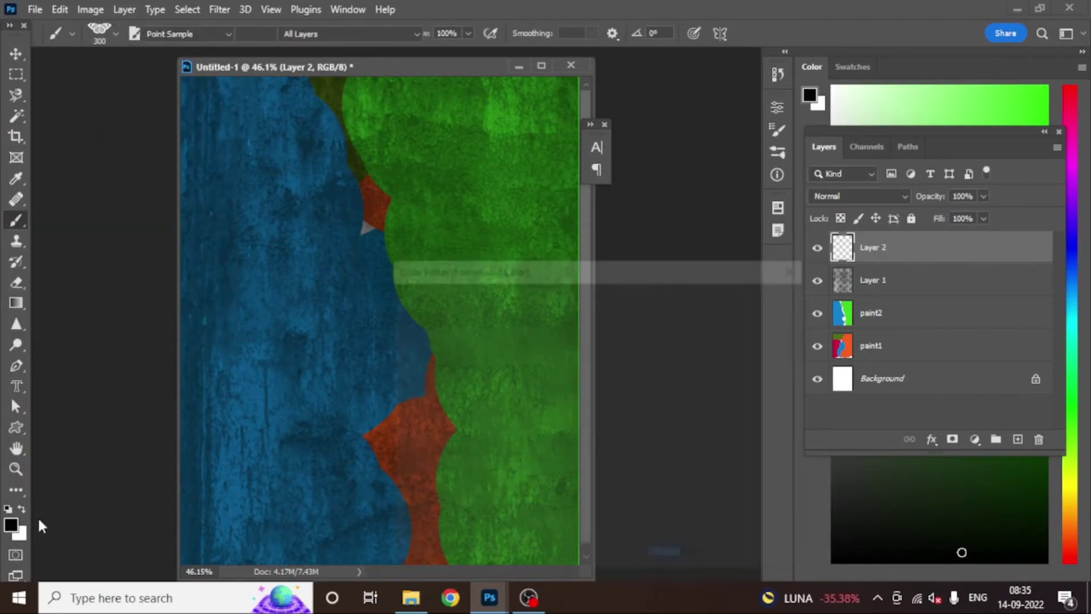
left_click_drag(615, 370, 608, 313)
left_click(592, 316)
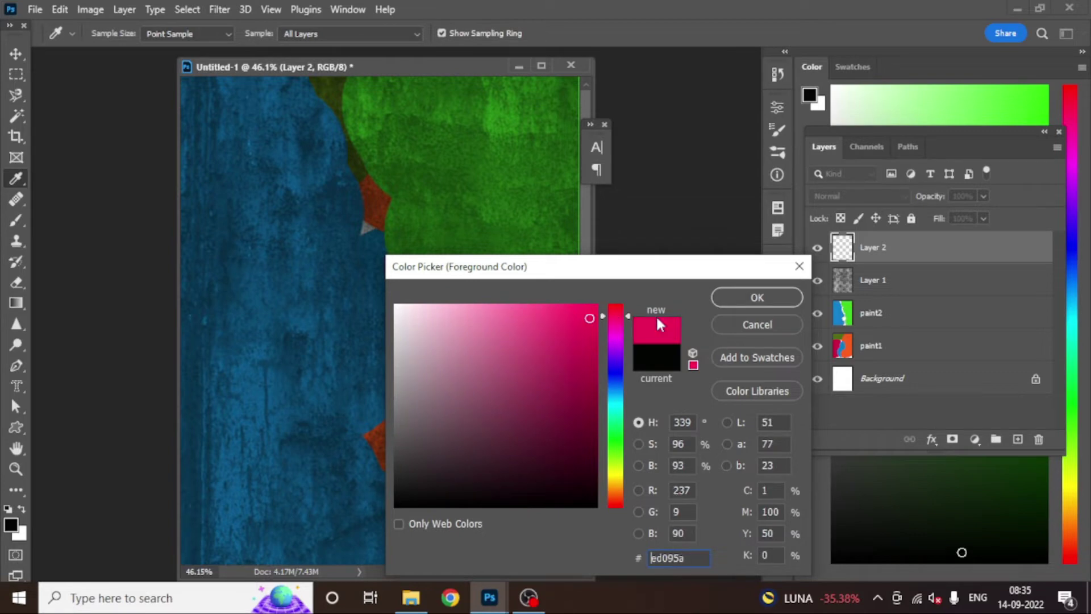
left_click(757, 297)
Enlarge the butterfly brush to 700 px and stamp overlapping butterflies down the canvas's left side and along its bottom edge.
key("bracketright")
key("bracketright")
key("bracketright")
key("bracketright")
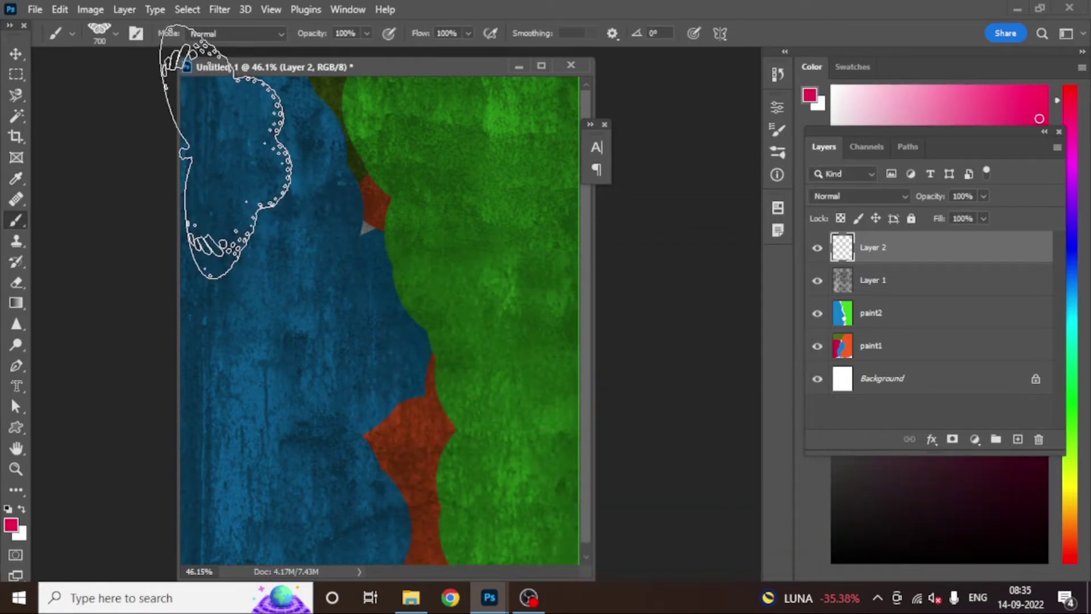
left_click(225, 152)
left_click(208, 233)
left_click(271, 316)
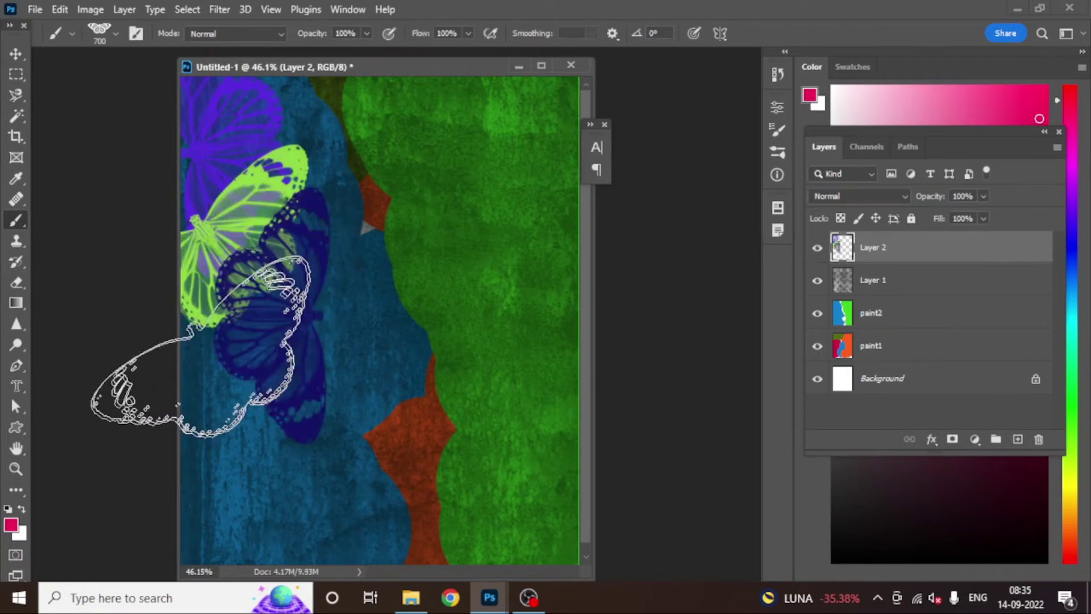
left_click(186, 369)
left_click(216, 466)
left_click(285, 472)
left_click(424, 537)
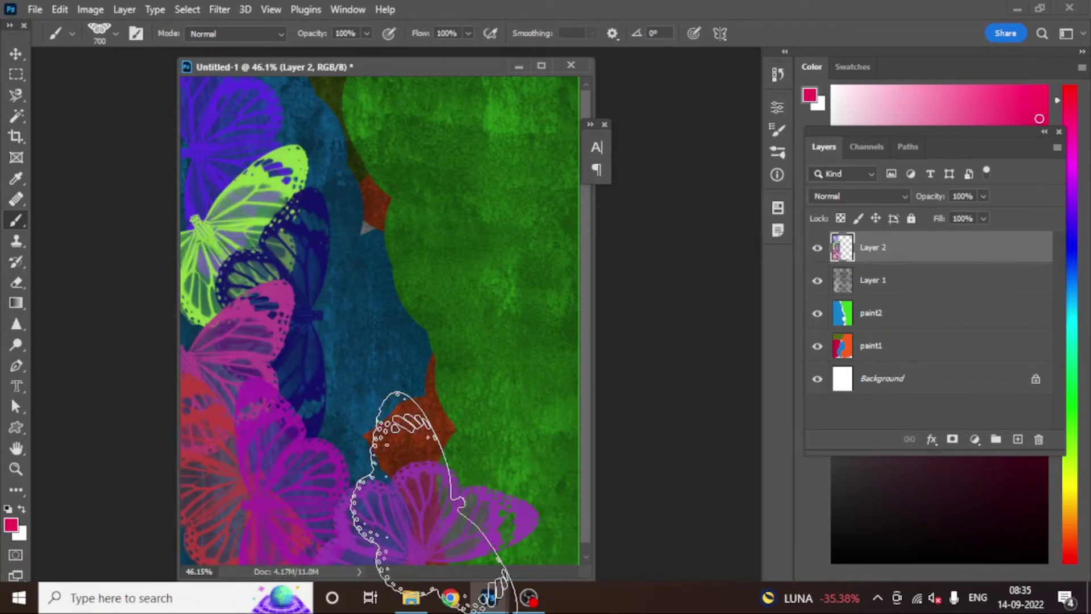
Stamp more overlapping butterflies up the canvas's right side and across its top edge, leaving the center open.
left_click(512, 498)
left_click(506, 418)
left_click(540, 264)
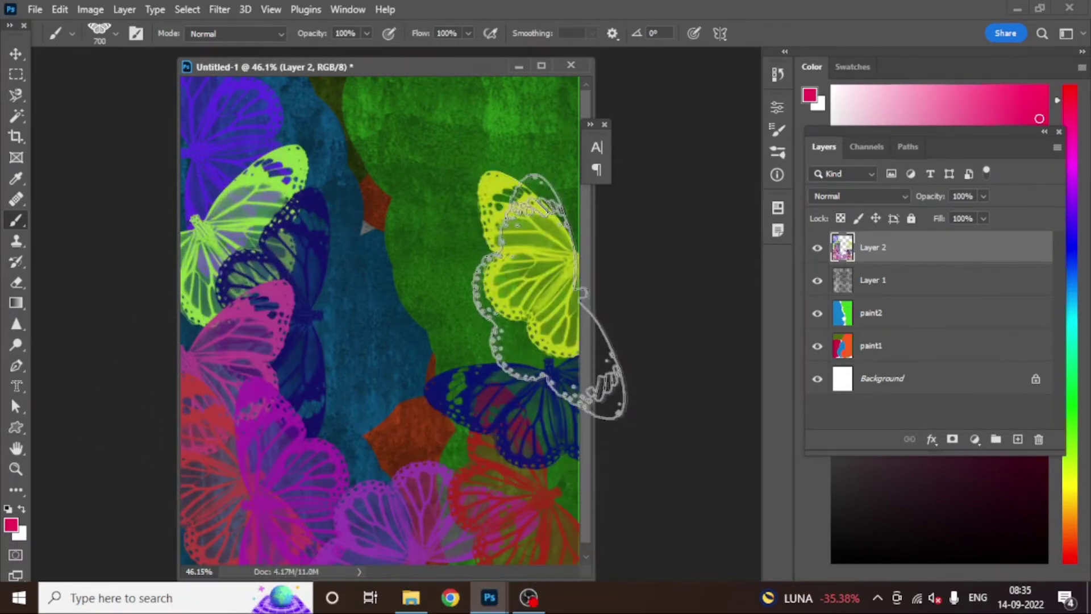
left_click(506, 304)
left_click(569, 187)
left_click(483, 131)
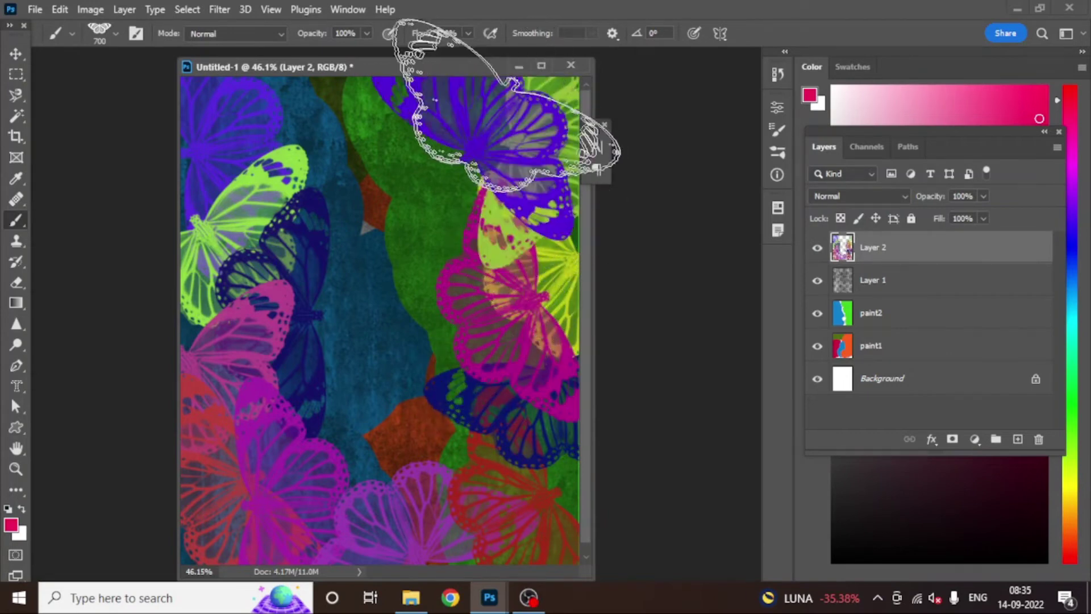
left_click(273, 142)
left_click(421, 108)
left_click(512, 159)
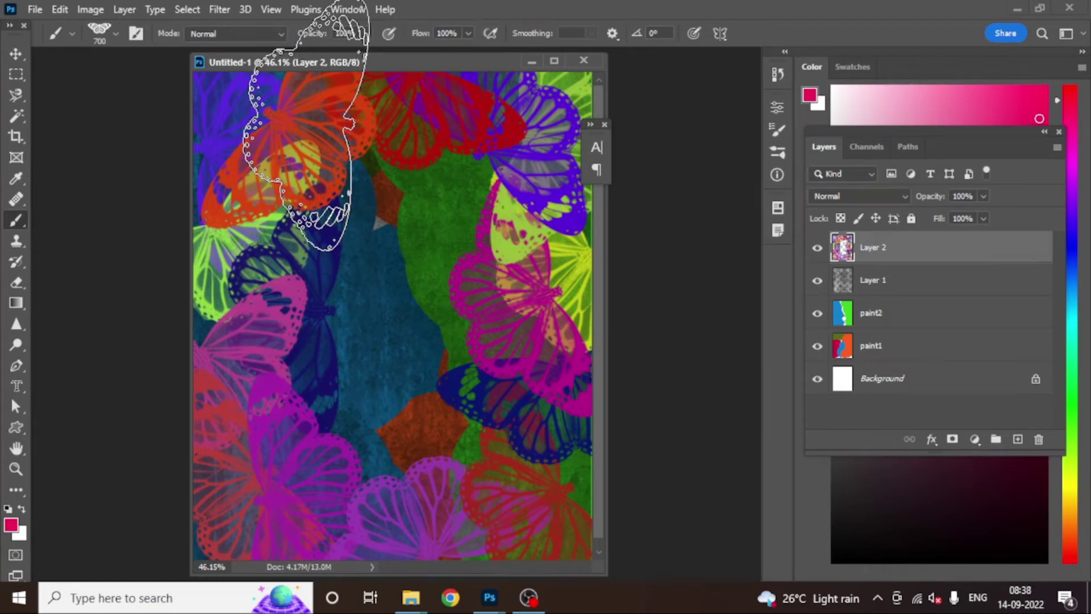
left_click(306, 129)
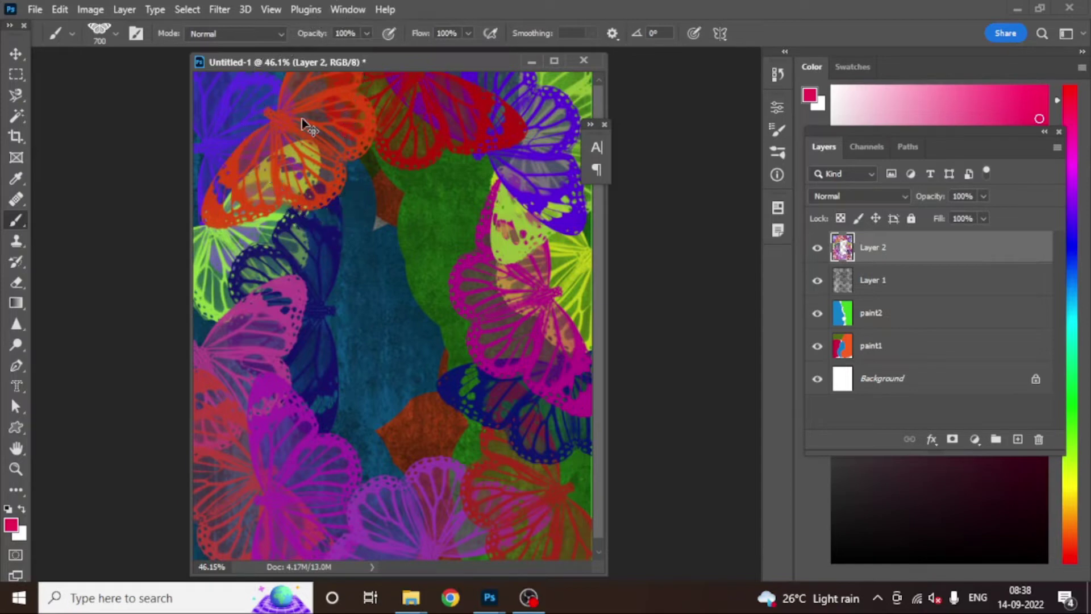
Open the Unsplash portrait of the woman among dark green leaves from the desktop's image graphics folder.
key("ctrl+o")
left_click(392, 139)
double_click(393, 139)
left_click_drag(741, 136, 764, 295)
left_click(279, 234)
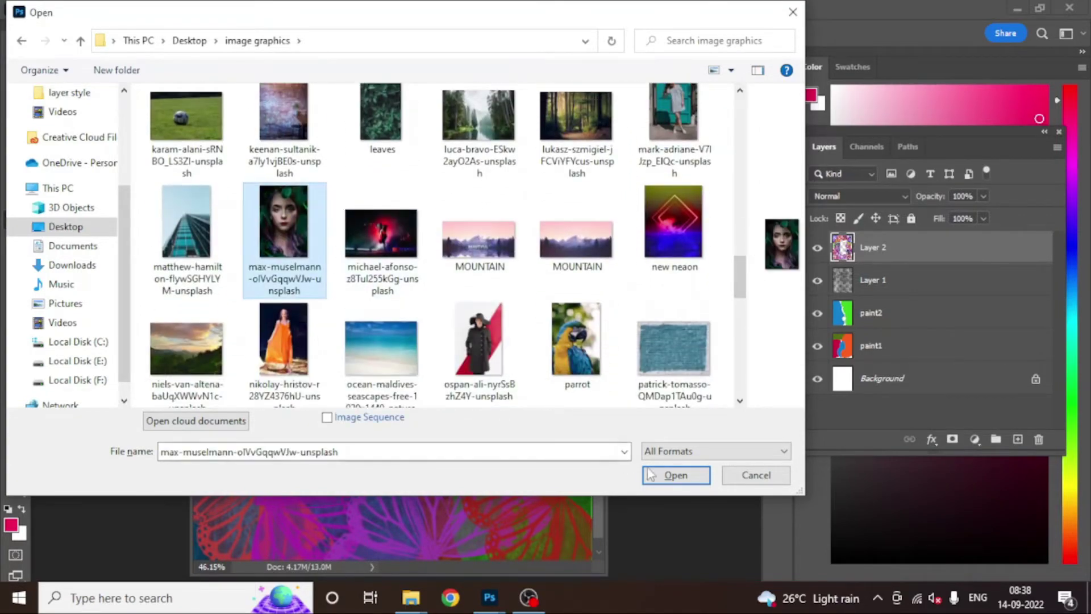
left_click(675, 475)
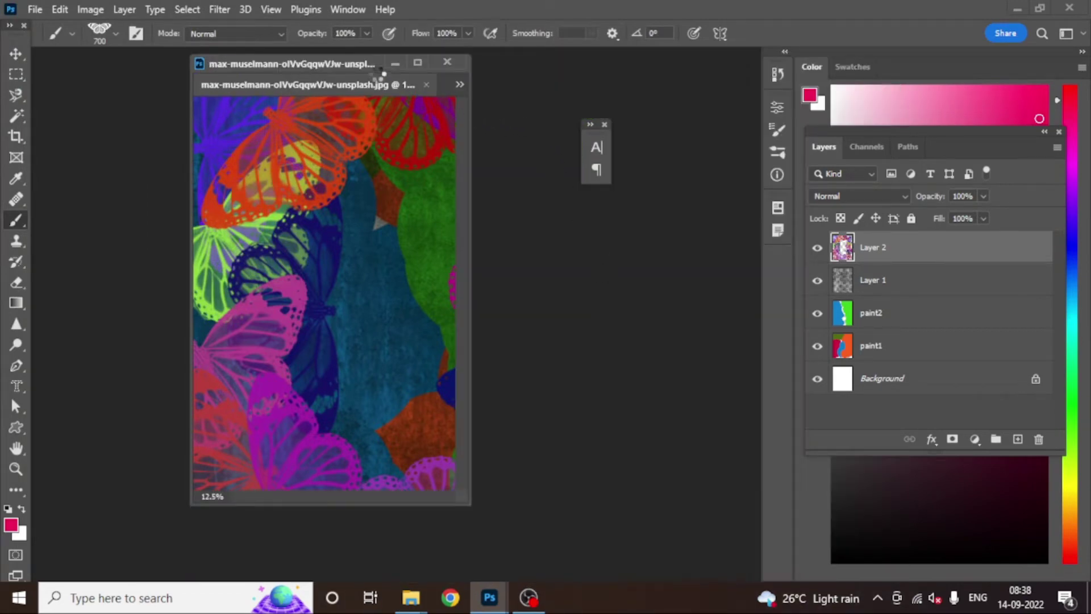
Float the portrait's window beside the artwork and copy the photo into Untitled-1 as a new top layer.
left_click_drag(400, 82, 733, 230)
key("v")
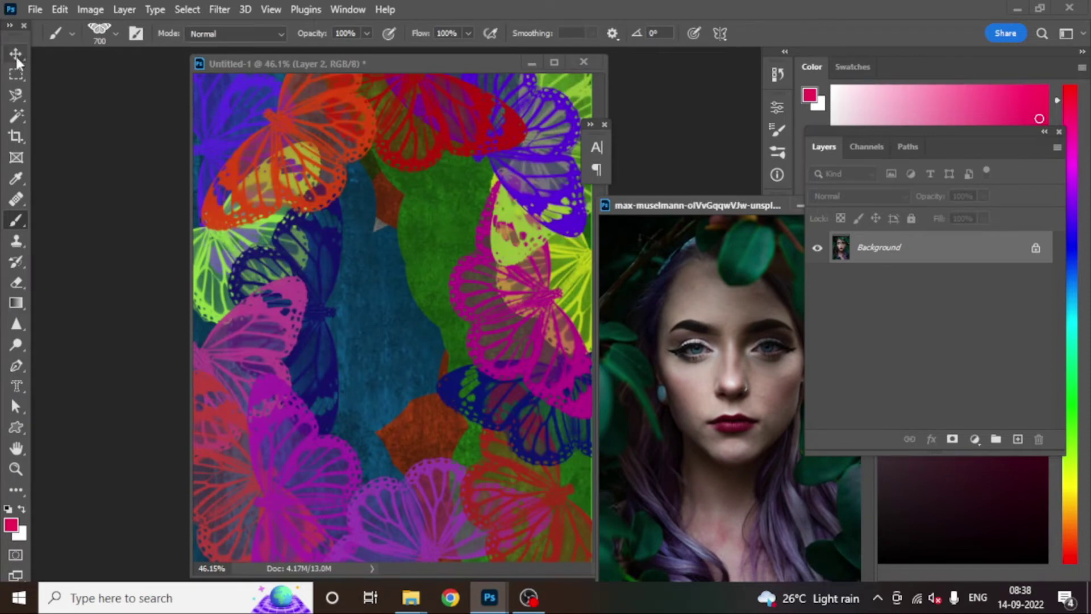
left_click_drag(483, 247, 484, 249)
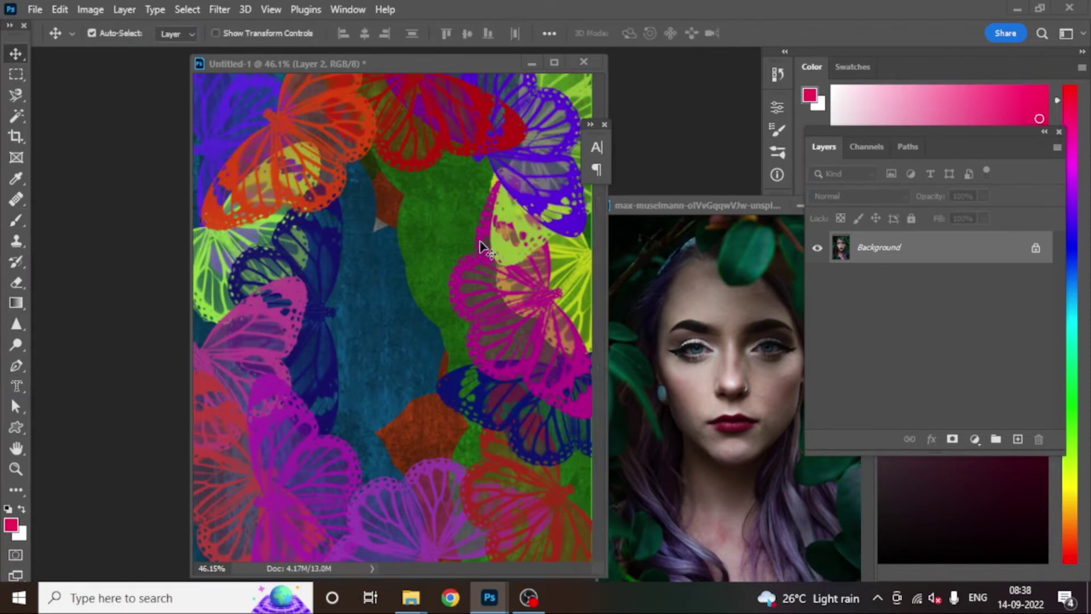
left_click_drag(628, 211, 413, 200)
left_click(669, 223)
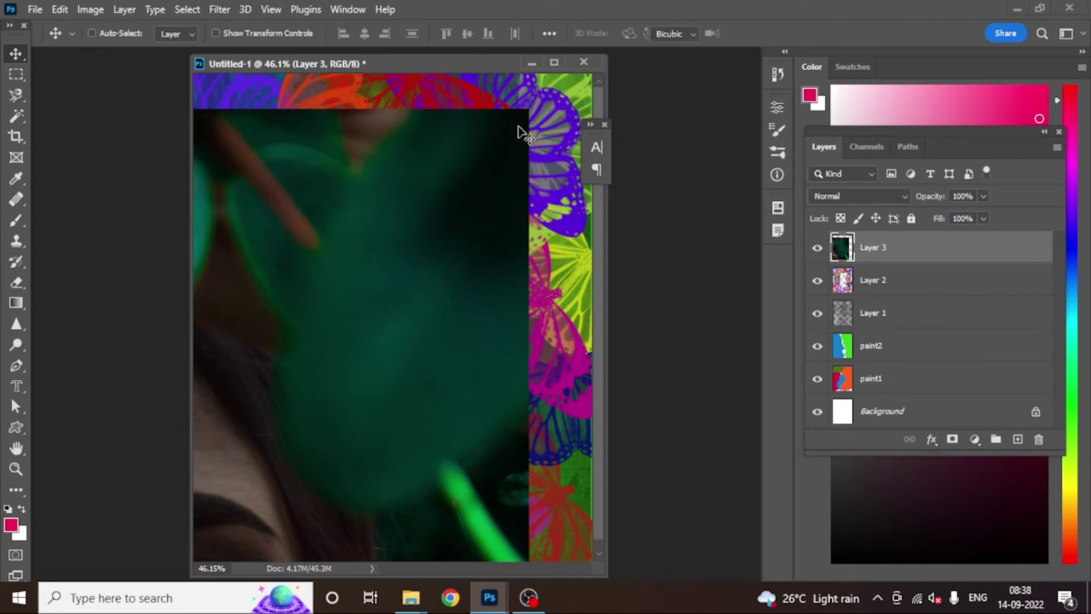
Scale the portrait layer down to fill the canvas and set its blend mode to Hard Light.
key("ctrl+t")
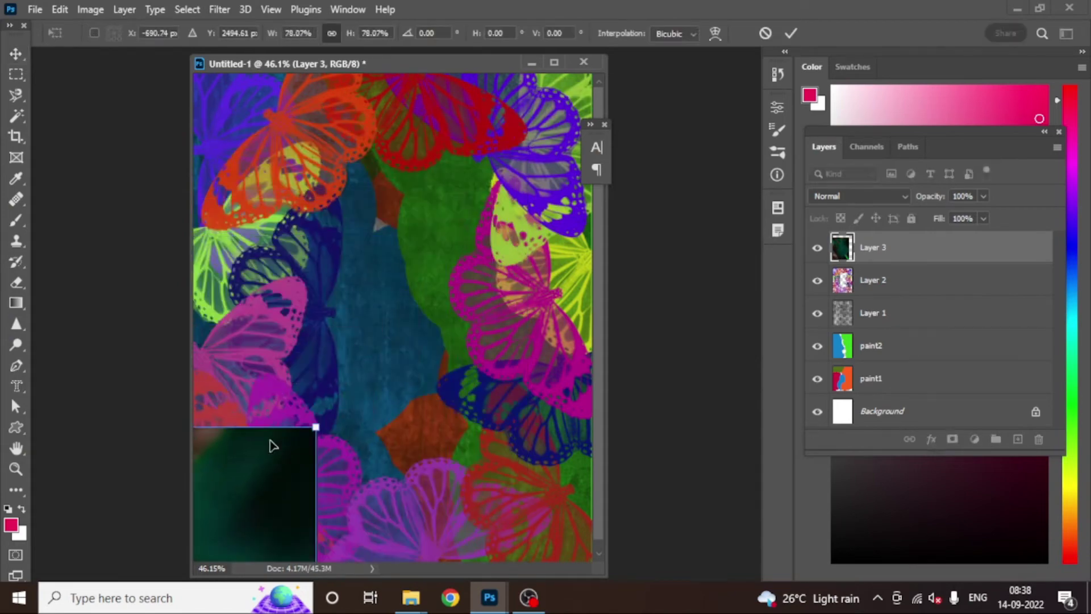
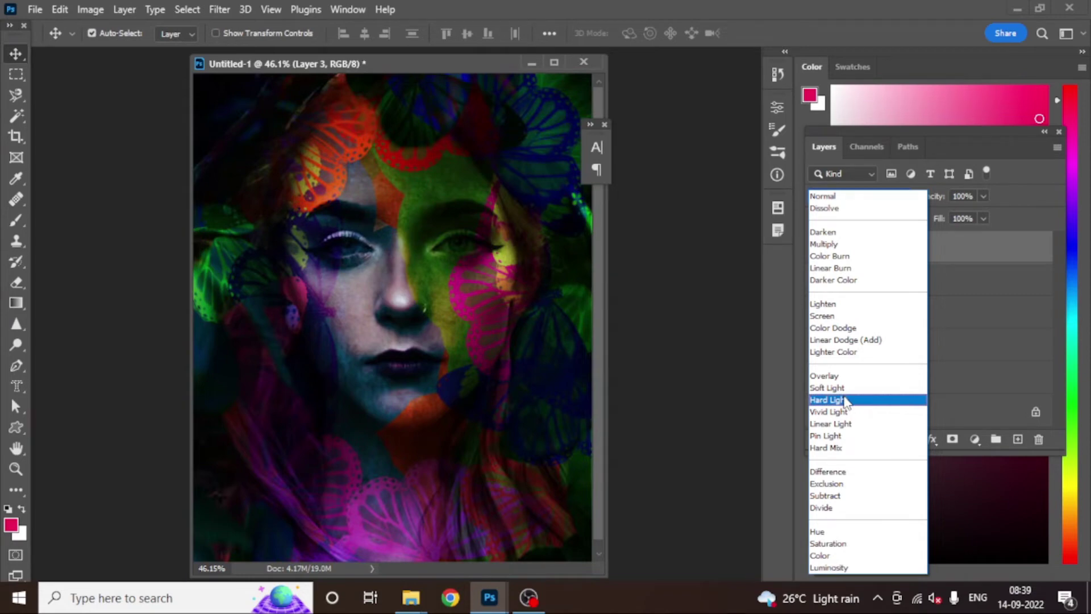
left_click(847, 401)
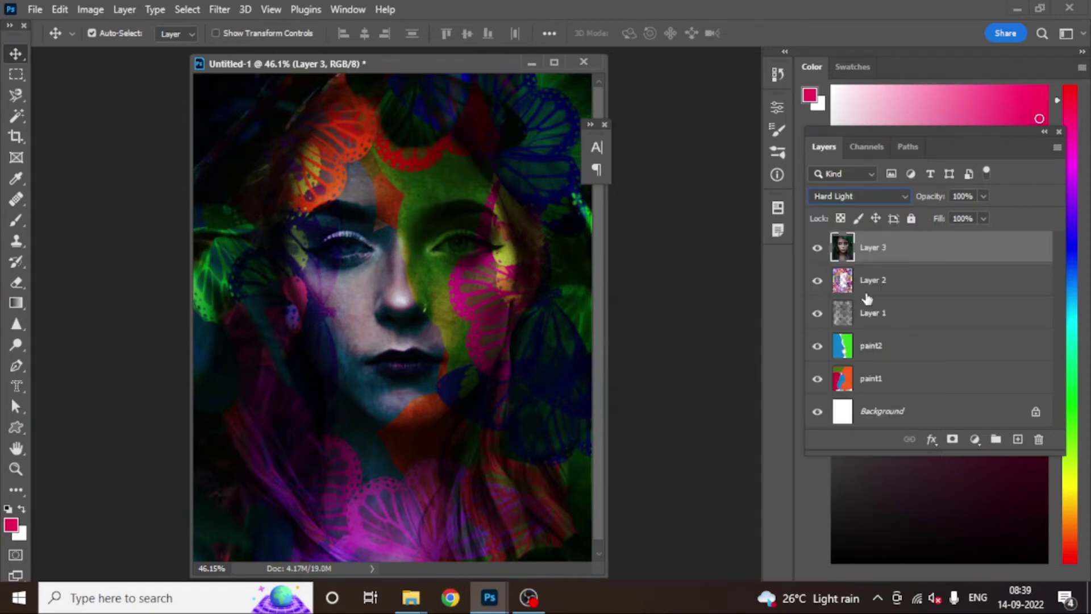
Rename the butterfly layer as butter and the texture layer below it as grunge.
left_click(884, 348)
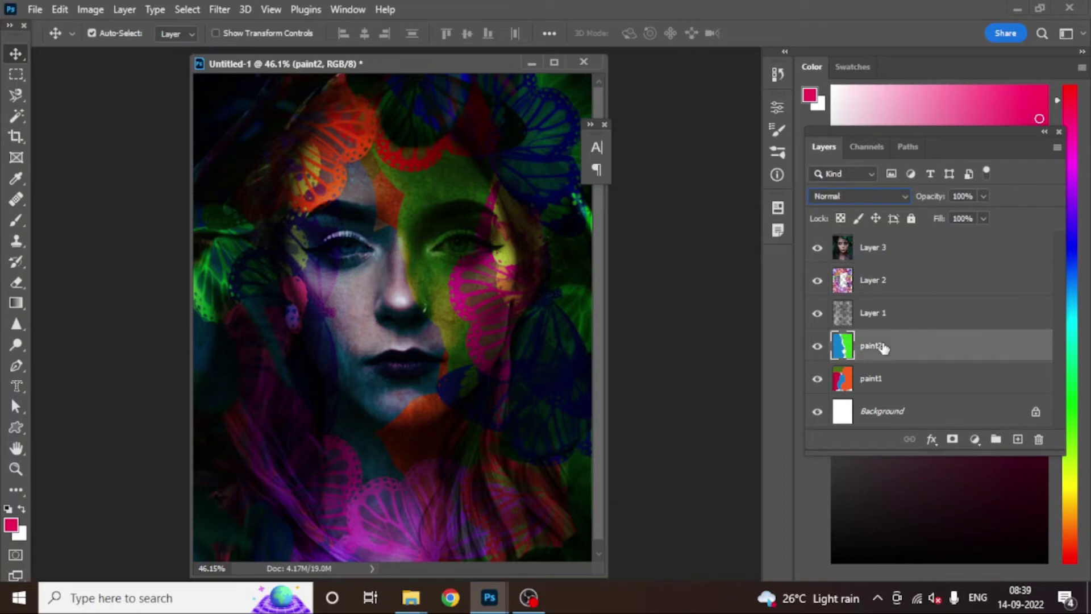
double_click(881, 281)
key("BackSpace")
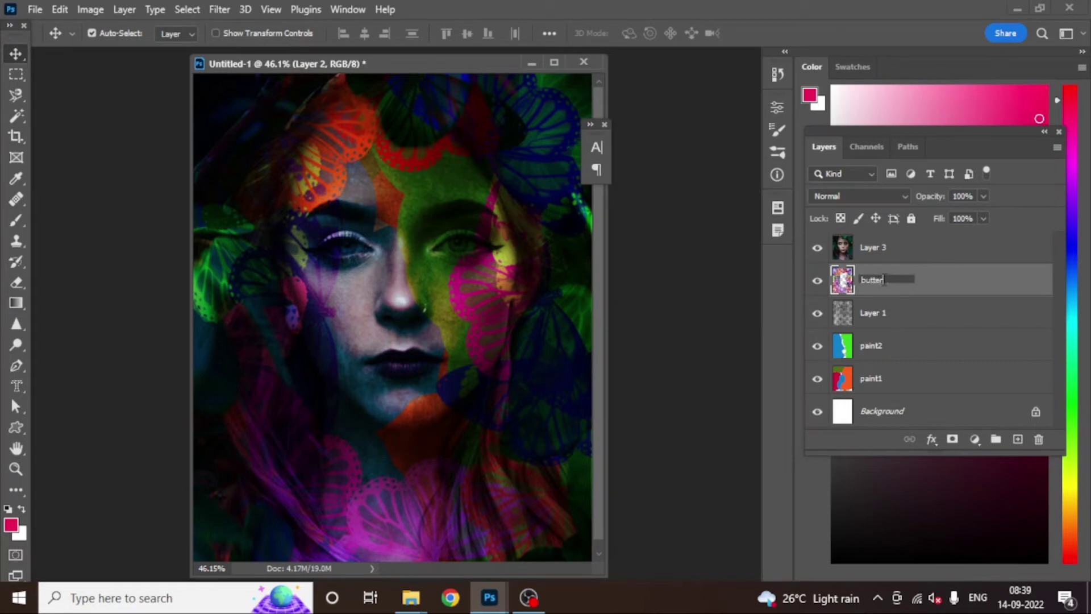
type("butter")
key("Return")
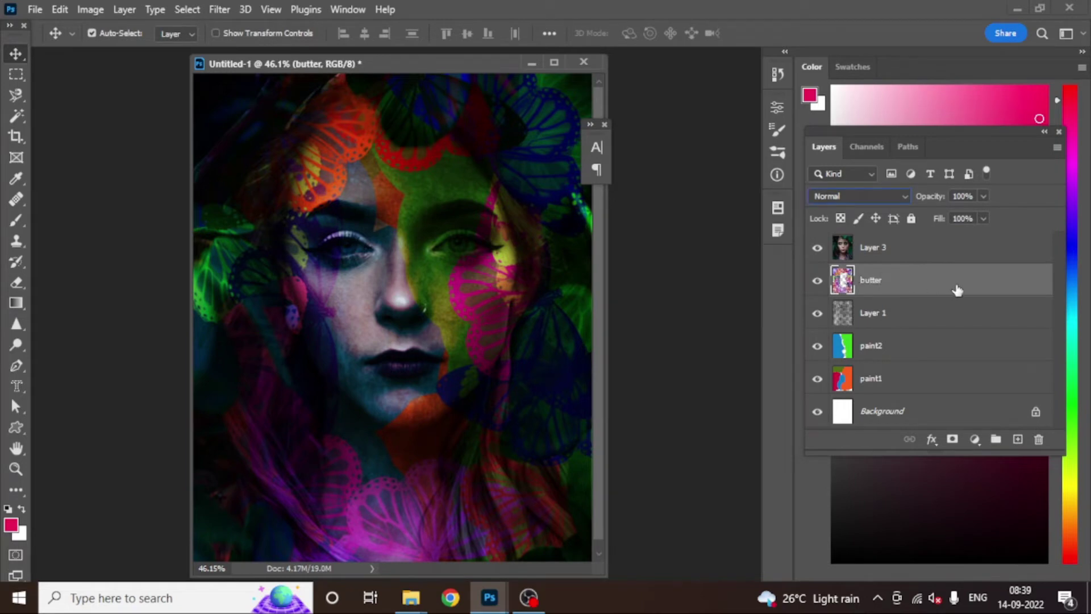
double_click(873, 314)
key("BackSpace")
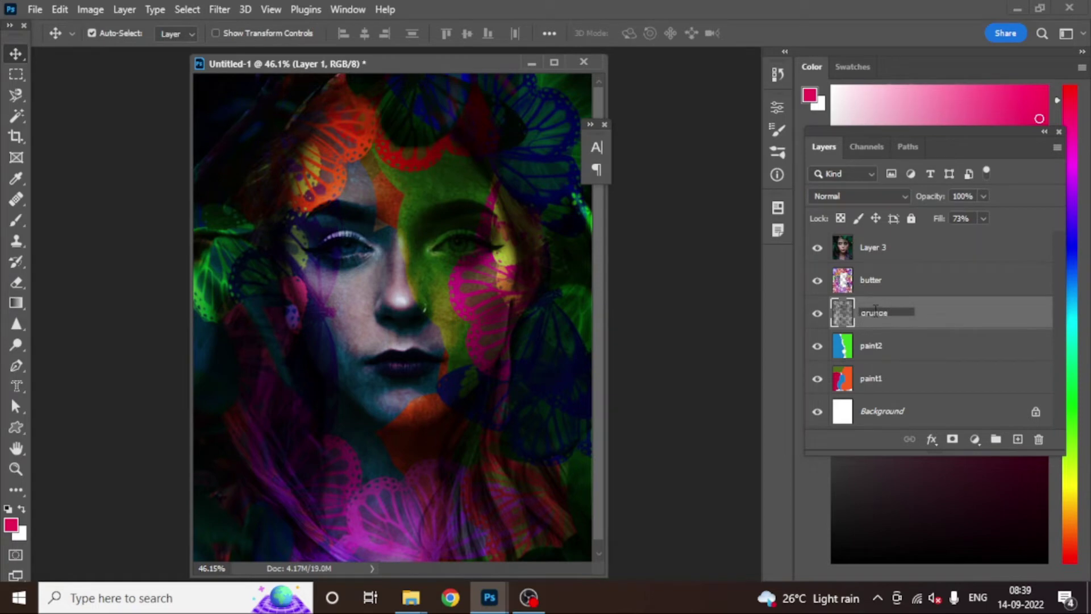
left_click(927, 291)
Set the paint2 layer's blend mode to Overlay.
left_click(897, 348)
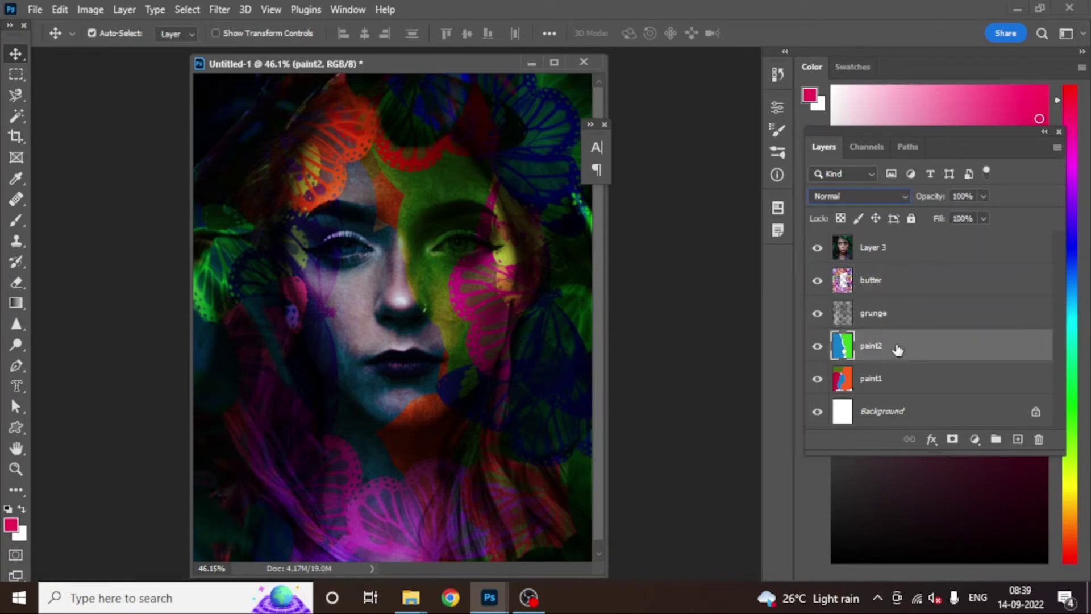
left_click(890, 196)
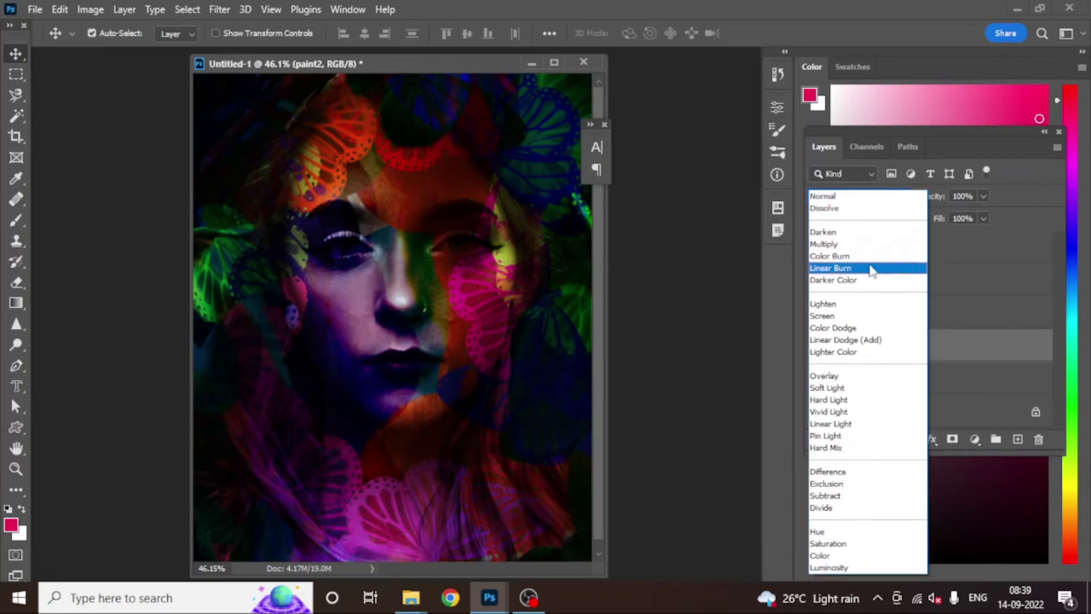
left_click(836, 377)
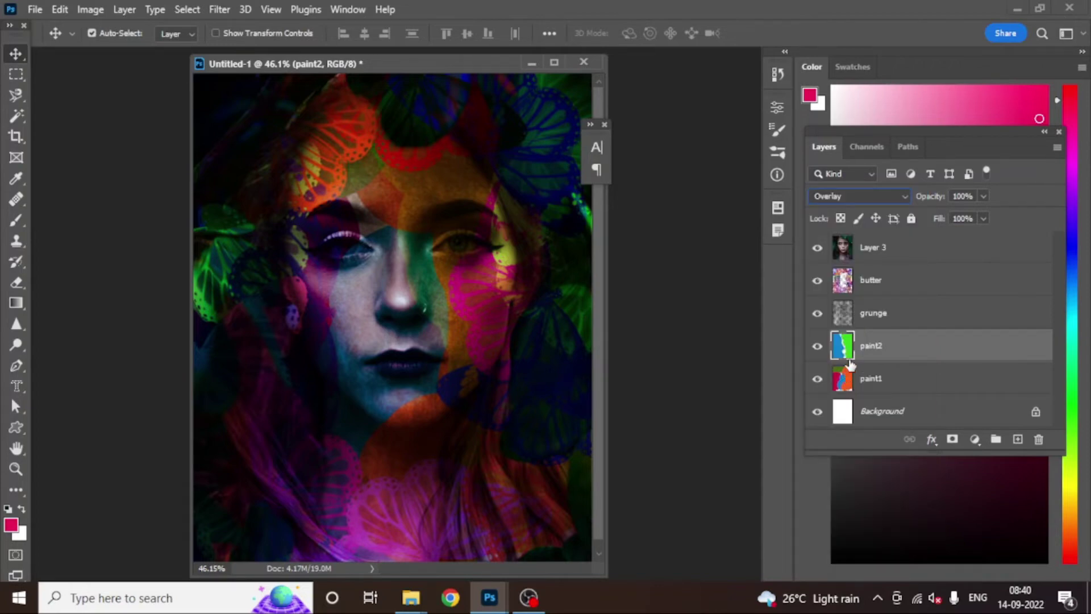
left_click(883, 282)
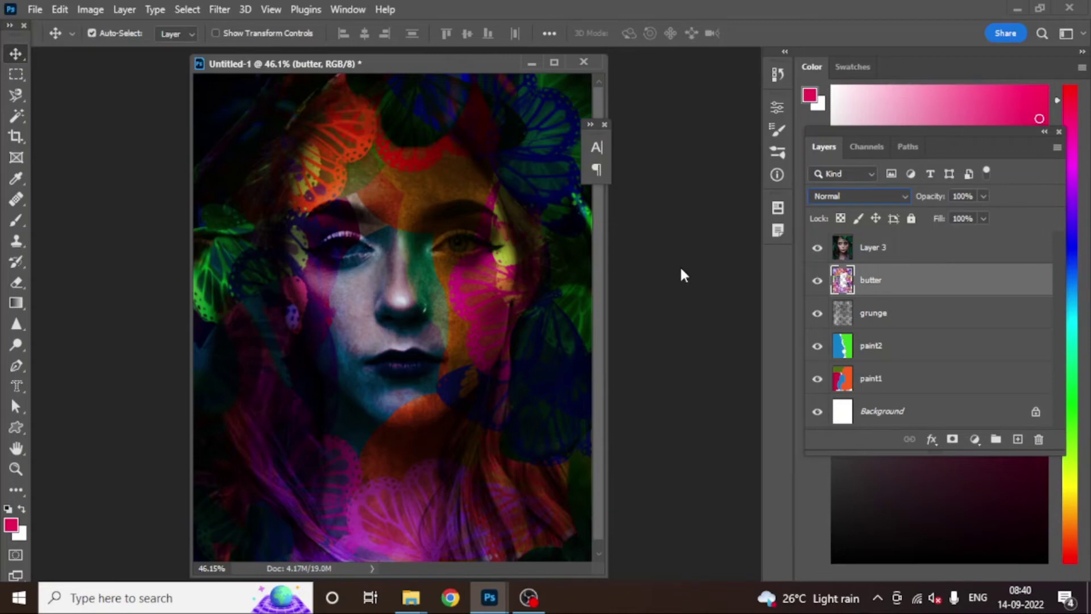
Select the paint2 layer and set the brush's foreground color to blue #0985ed.
left_click(882, 346)
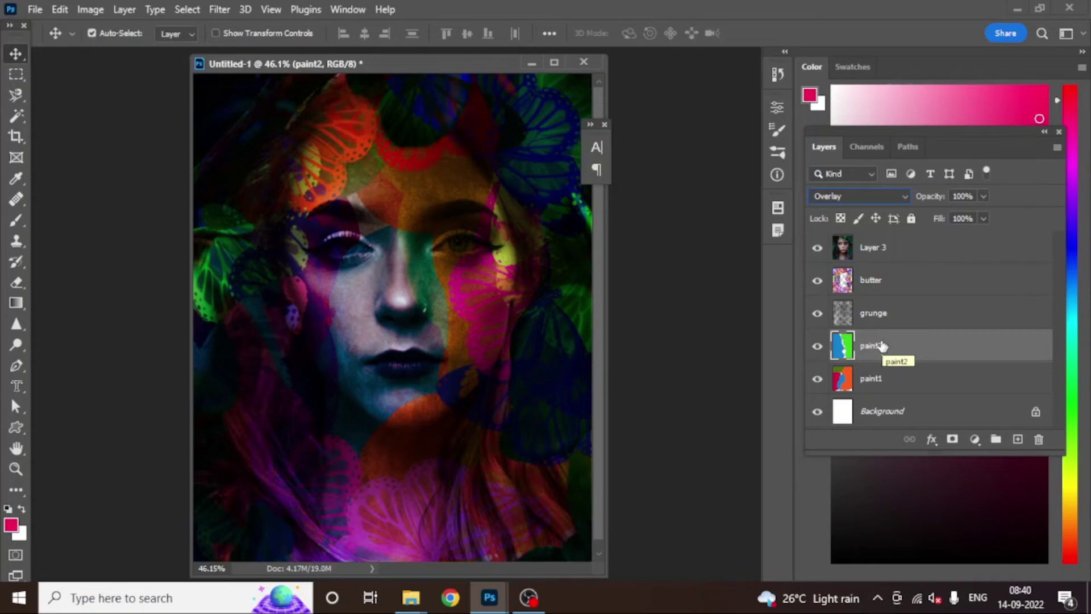
left_click(17, 220)
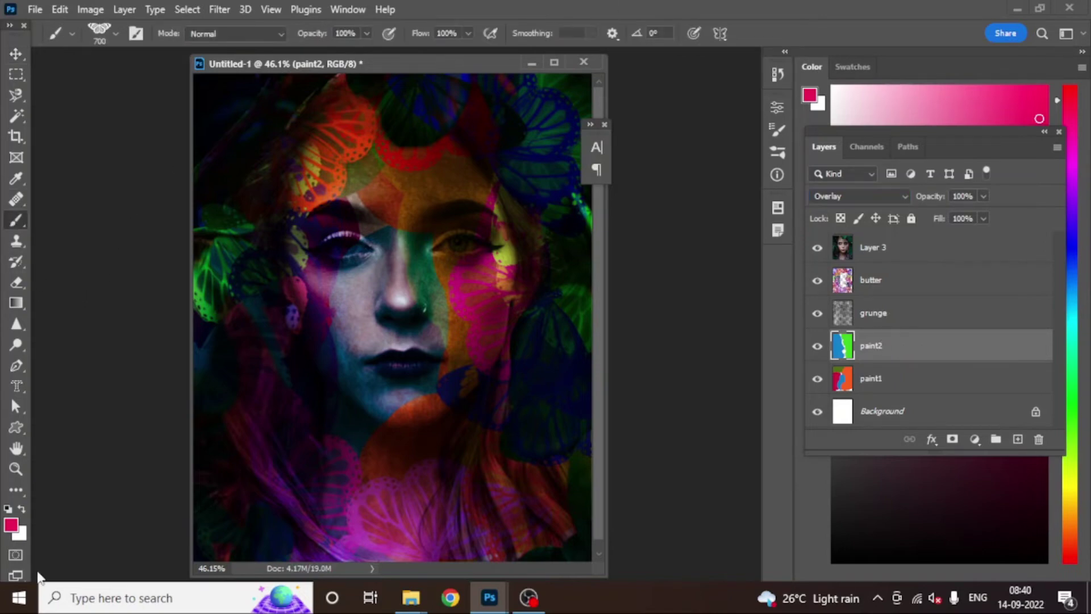
left_click(9, 526)
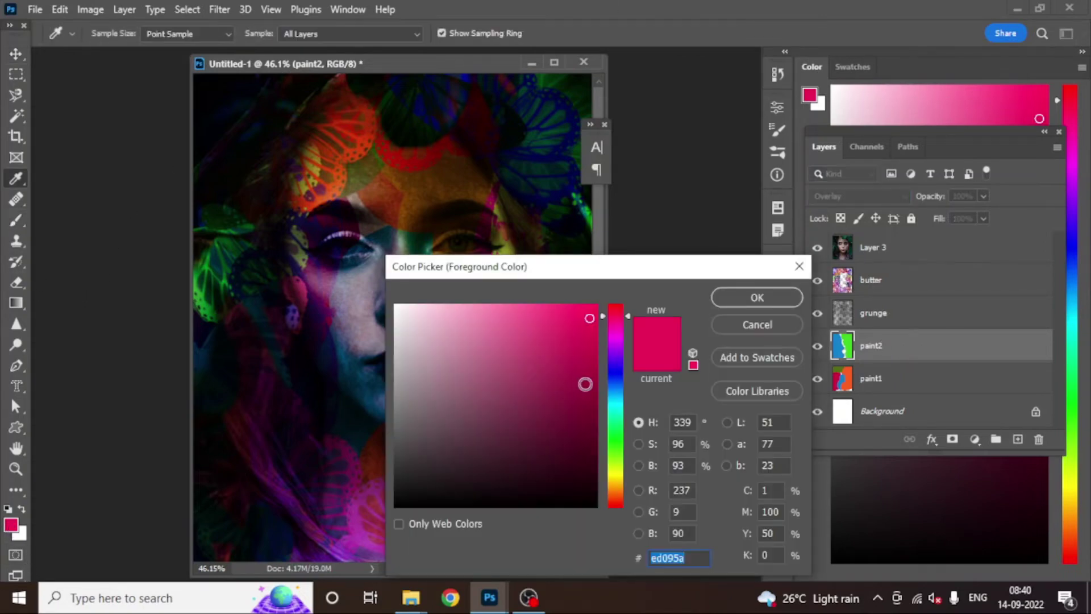
left_click(617, 391)
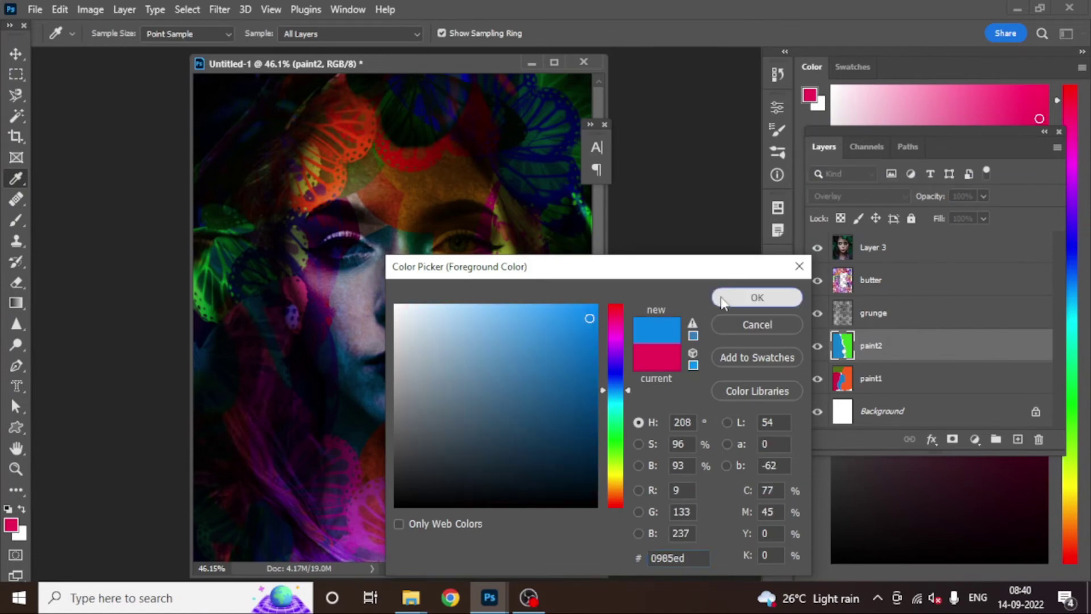
left_click(745, 297)
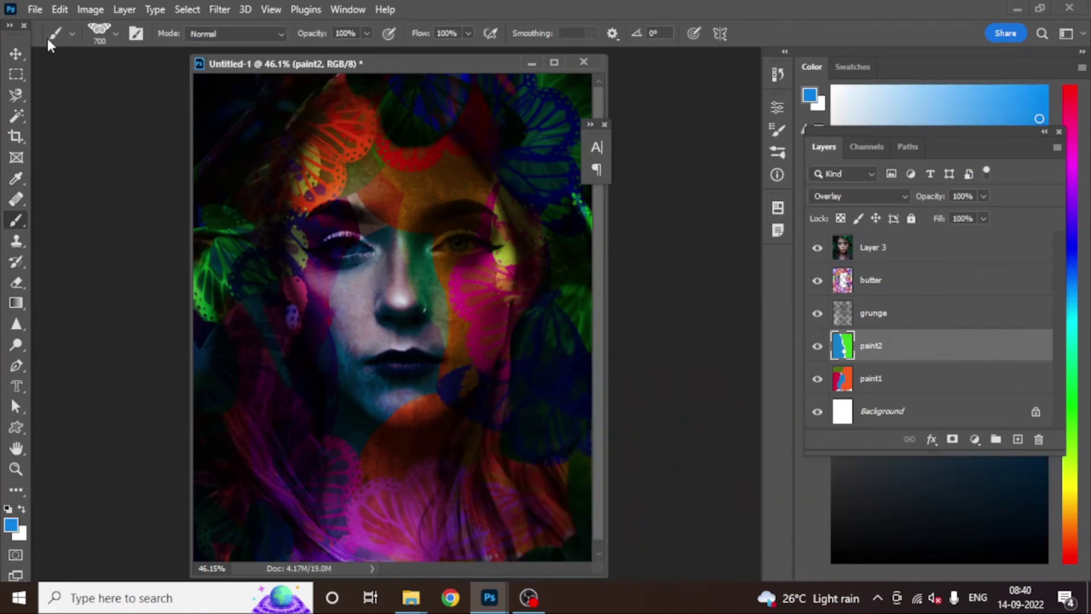
Paint blue over the face on paint2 with the Hard Round brush, reducing the brush size from 700 to 250 px.
left_click(116, 34)
left_click(33, 181)
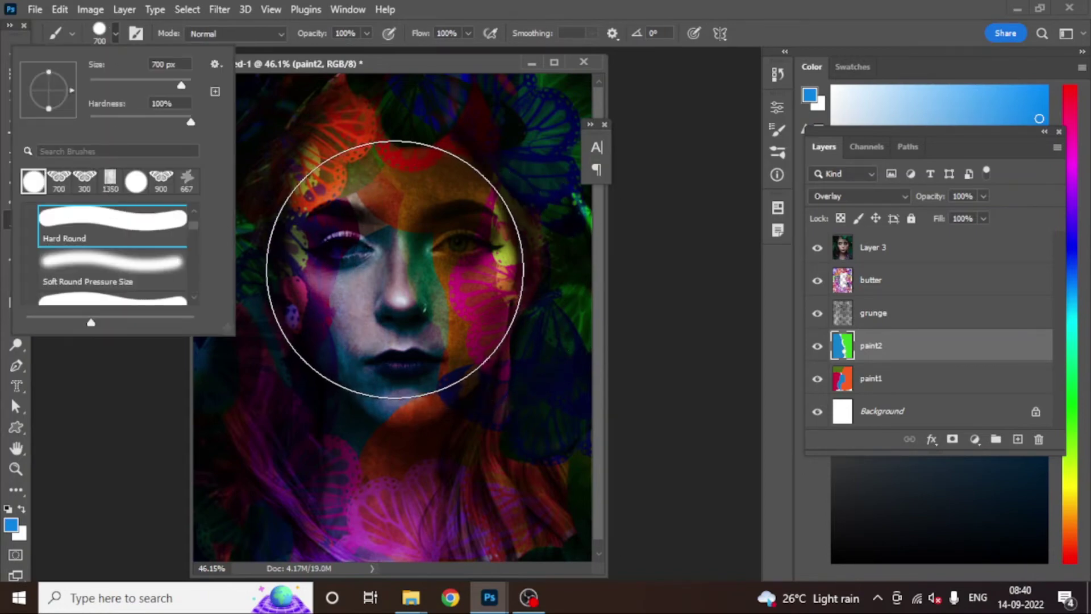
left_click(395, 269)
key("bracketleft")
key("bracketleft")
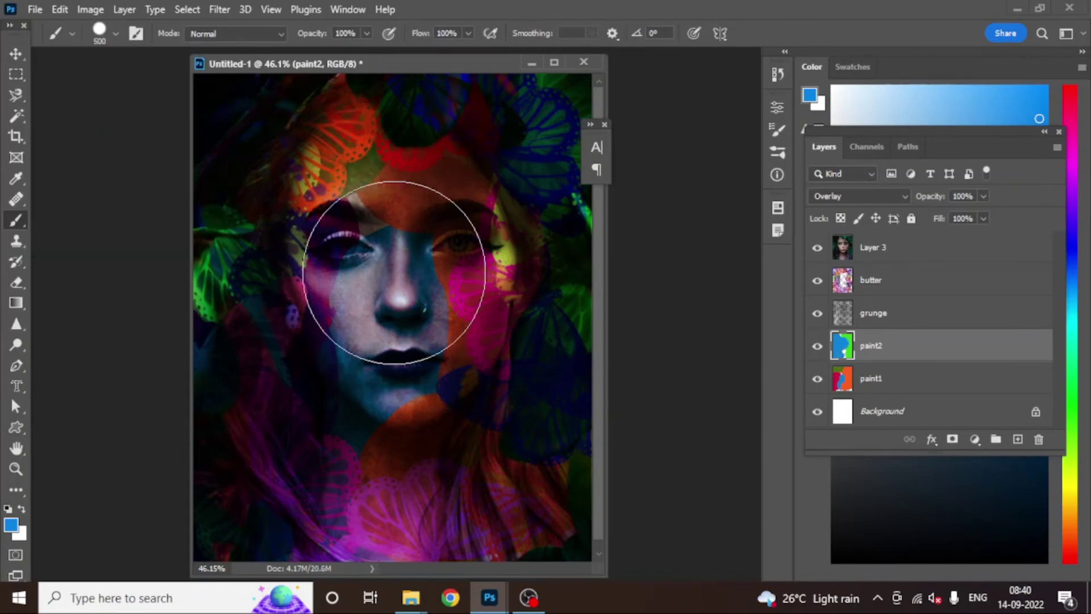
key("bracketleft")
key("bracketleft")
key("bracketleft")
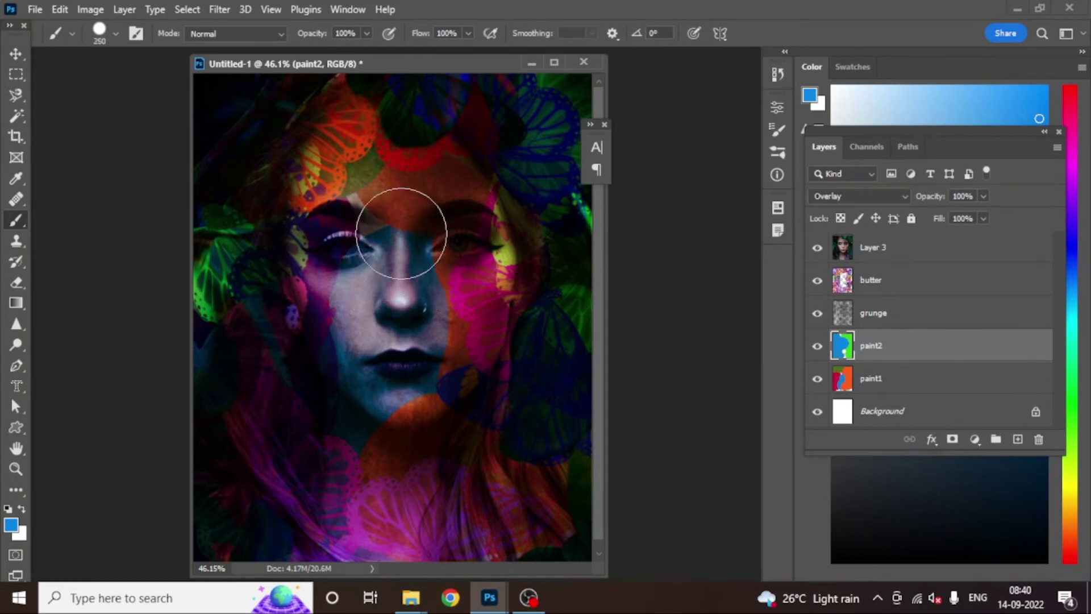
Paint blue over the face and forehead on the paint1 layer.
left_click(874, 379)
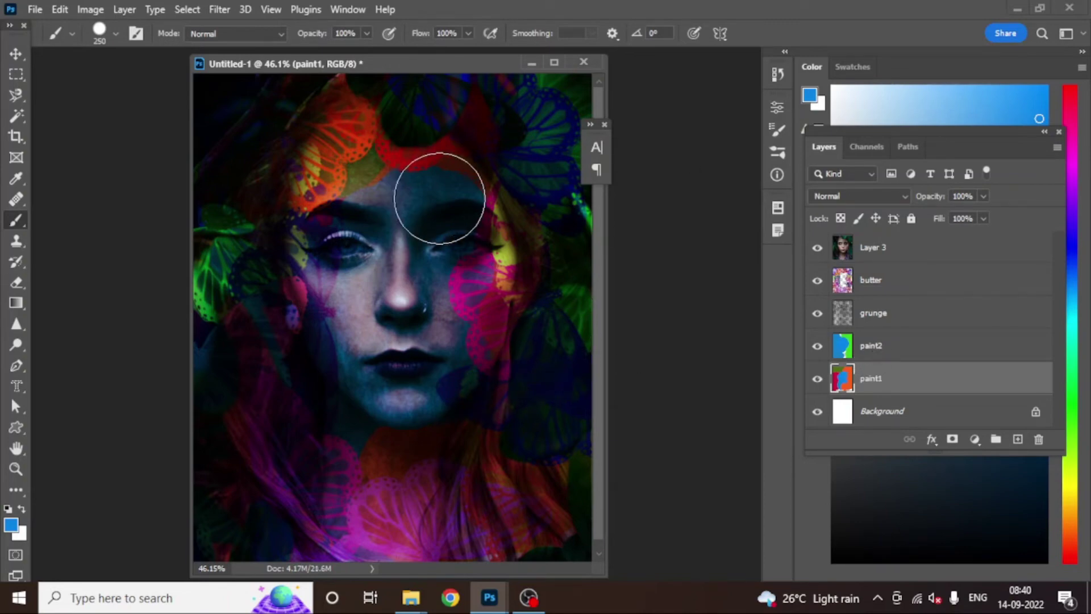
Try painting yellow-green #d0ed09 over one side of the forehead and the eye below on paint1, and undo the strokes.
left_click(10, 525)
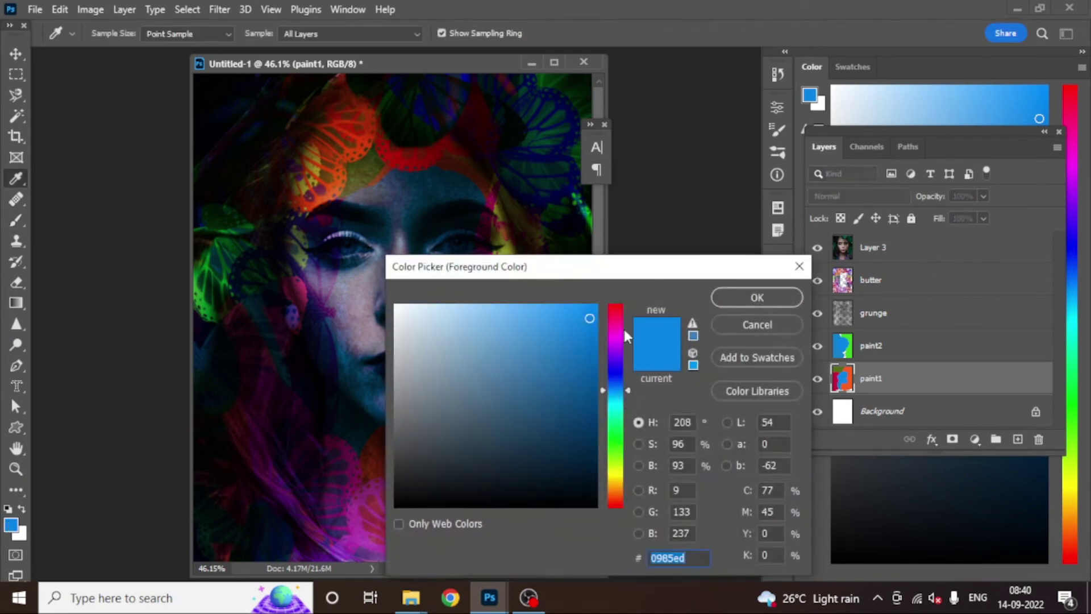
left_click(619, 470)
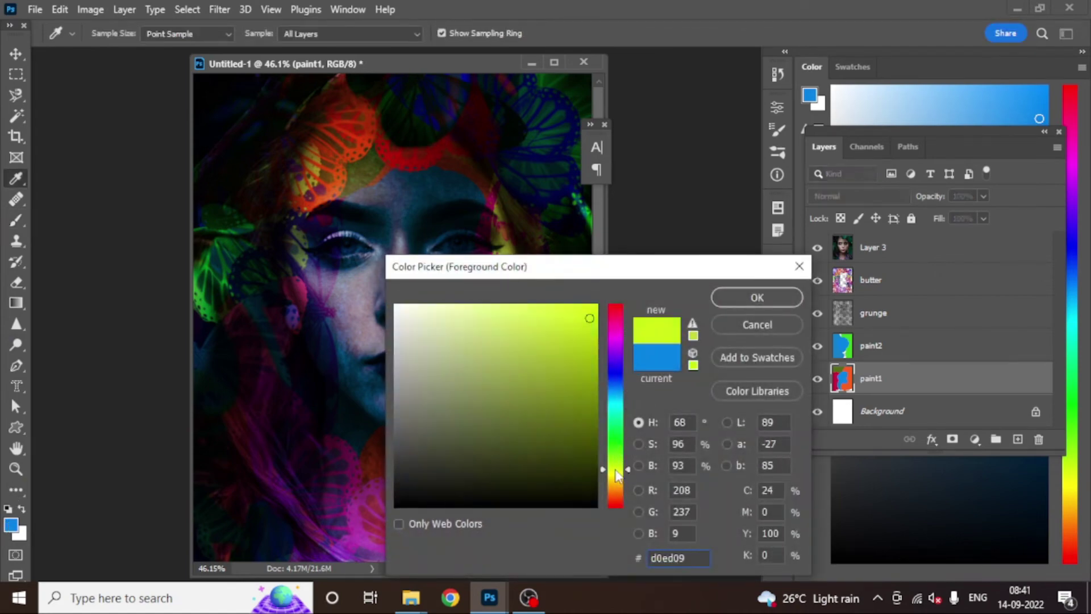
left_click(734, 302)
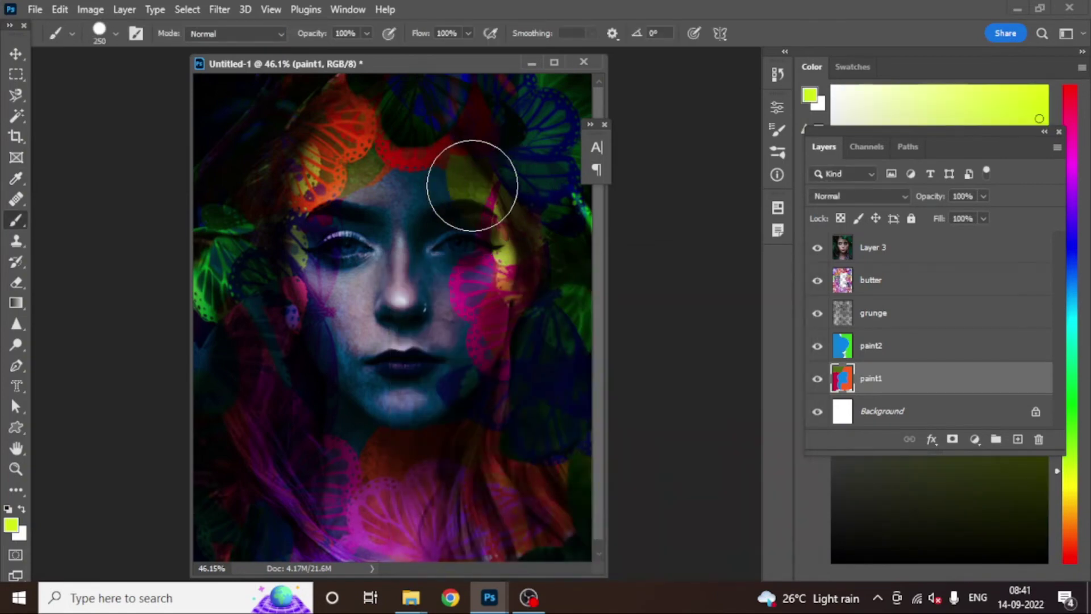
mouse_move(473, 186)
left_mouse_down()
mouse_move(444, 170)
mouse_move(462, 140)
mouse_move(476, 146)
mouse_move(441, 192)
mouse_move(511, 161)
mouse_move(478, 219)
mouse_move(561, 209)
mouse_move(506, 277)
mouse_move(539, 280)
mouse_move(551, 350)
mouse_move(531, 207)
left_mouse_up()
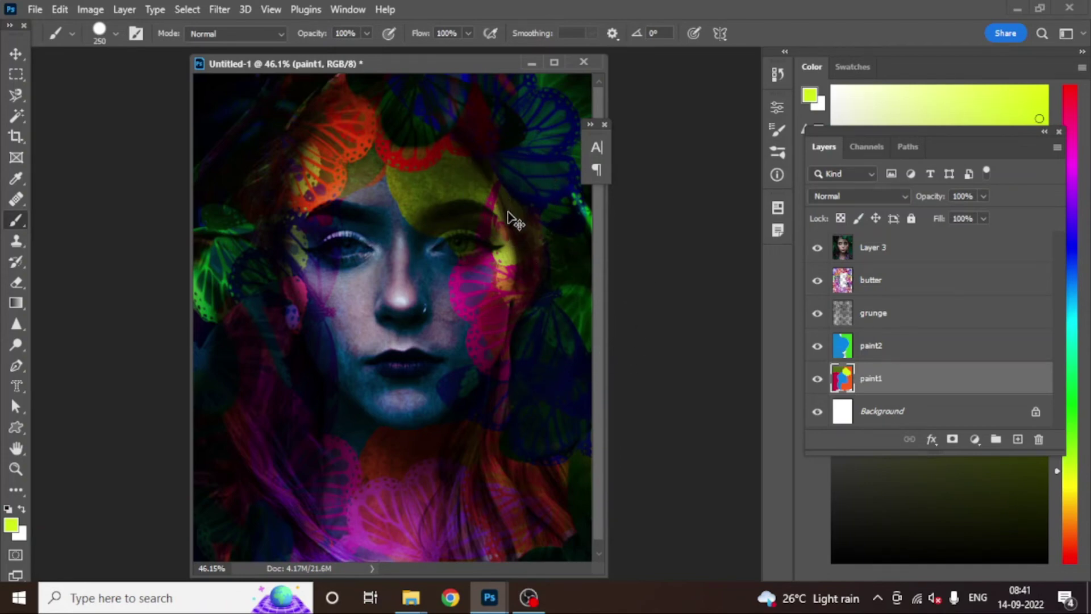
key("ctrl+z")
key("ctrl+z")
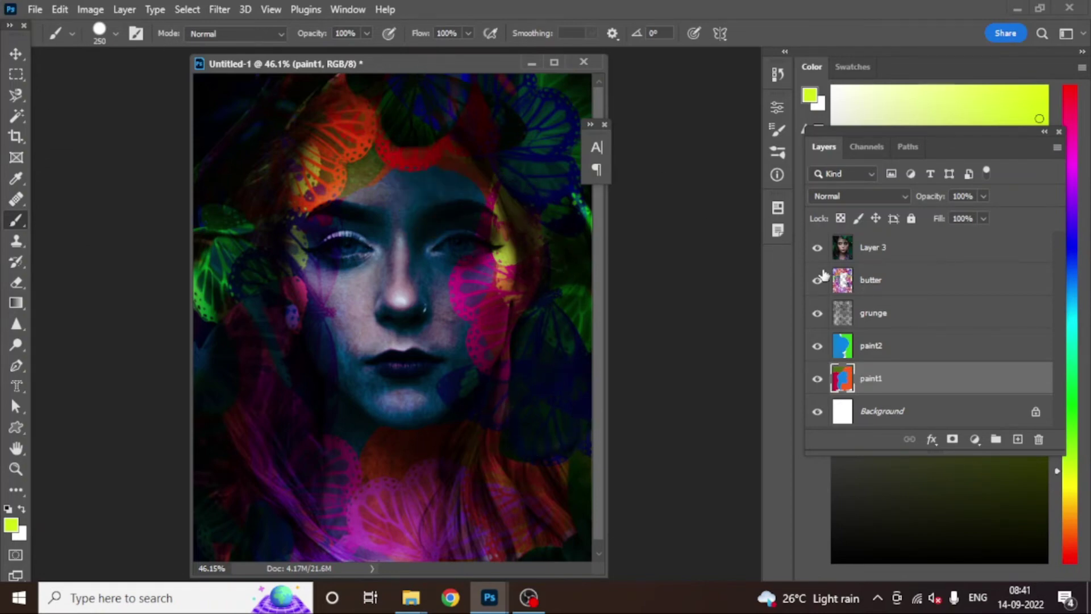
Set the grunge layer's Fill to 87%.
left_click(861, 287)
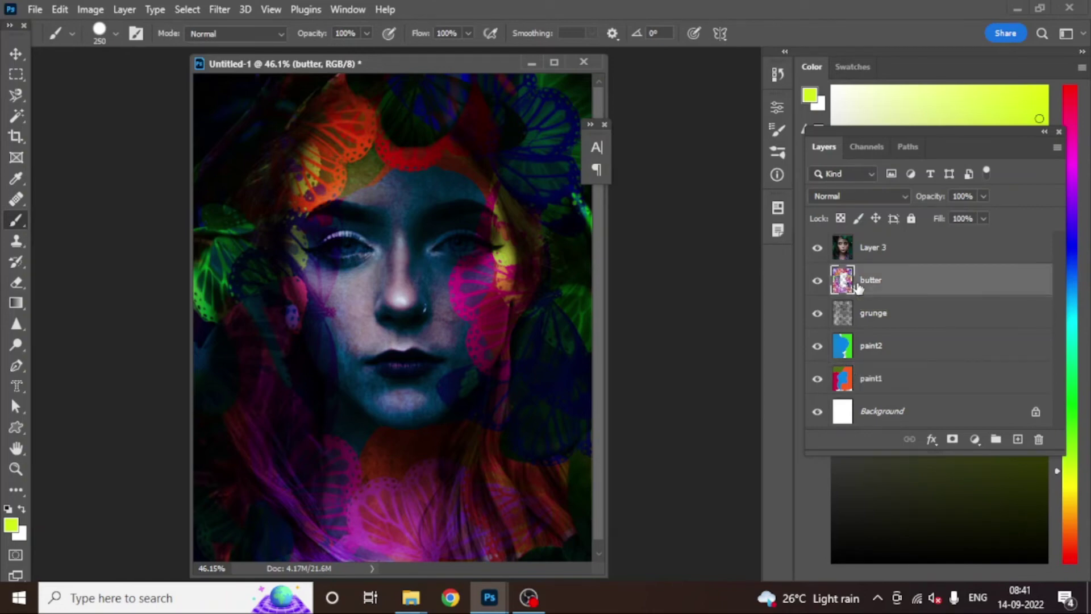
left_click(864, 250)
left_click(868, 321)
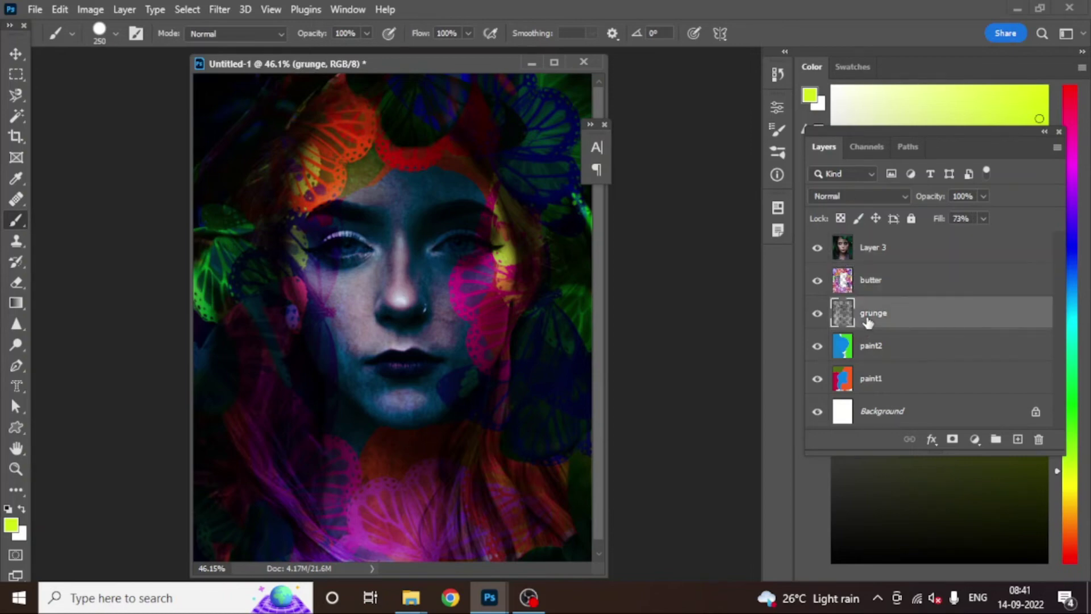
left_click_drag(989, 235, 992, 235)
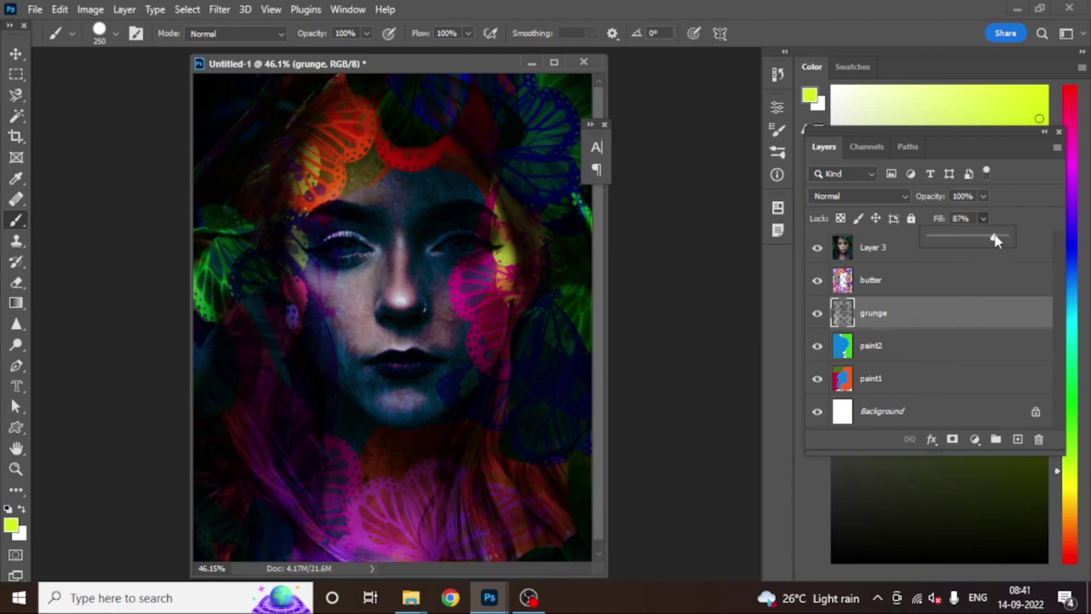
Lighten both eyes and the lips on Layer 3 with the Dodge tool at 3% exposure.
left_click(870, 253)
left_click(870, 253)
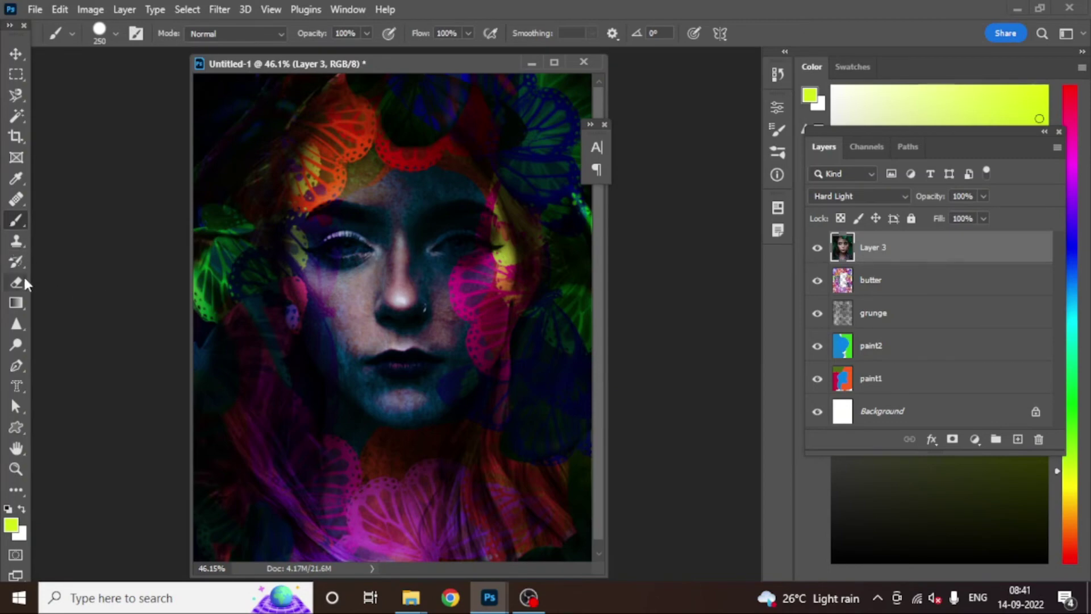
left_click(18, 345)
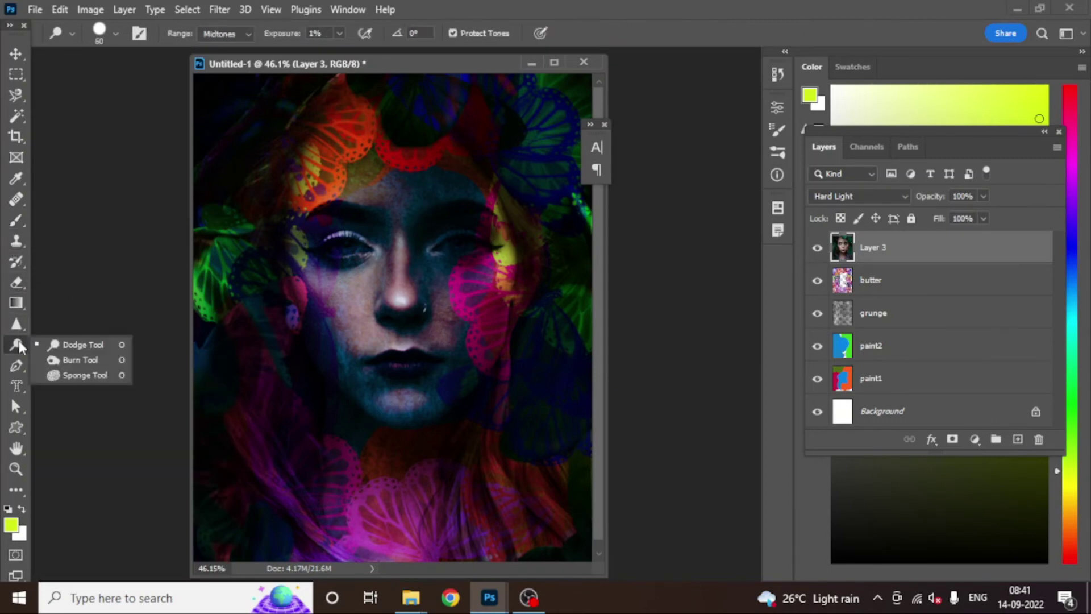
left_click(70, 342)
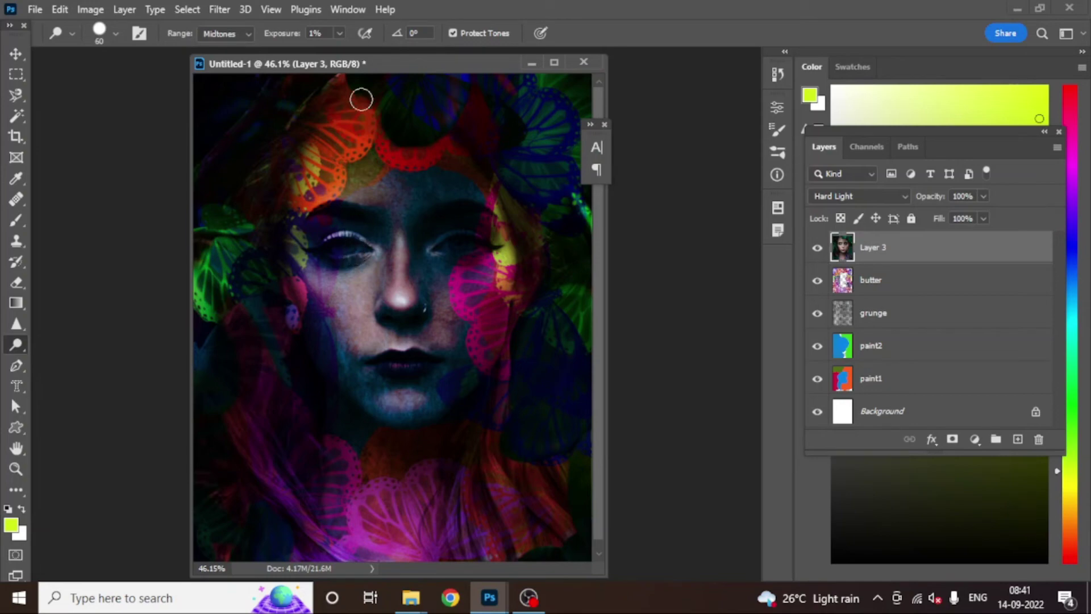
left_click(340, 33)
left_click_drag(346, 56, 342, 51)
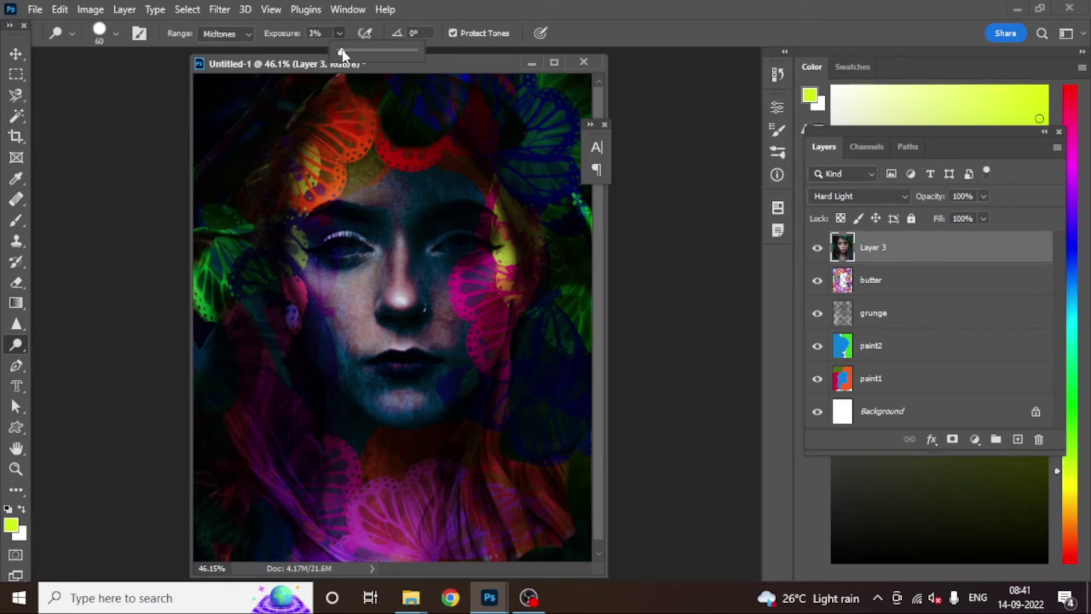
left_click(349, 254)
mouse_move(351, 254)
left_mouse_down()
mouse_move(374, 250)
mouse_move(363, 266)
mouse_move(324, 266)
mouse_move(337, 240)
left_mouse_up()
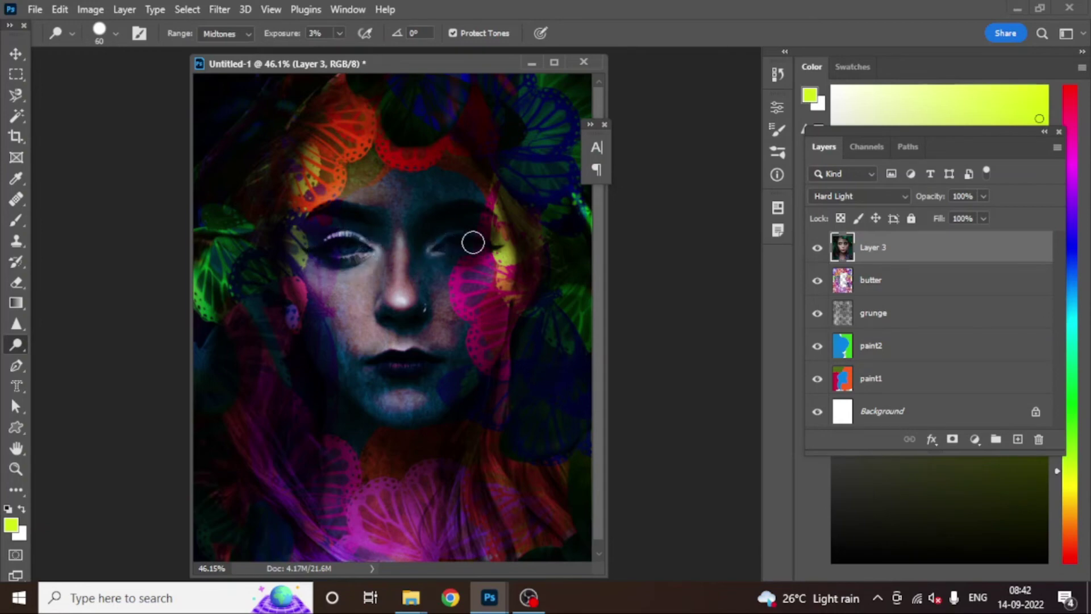
mouse_move(467, 257)
left_mouse_down()
mouse_move(434, 252)
mouse_move(501, 242)
mouse_move(436, 243)
left_mouse_up()
mouse_move(393, 360)
left_mouse_down()
mouse_move(419, 360)
mouse_move(415, 371)
left_mouse_up()
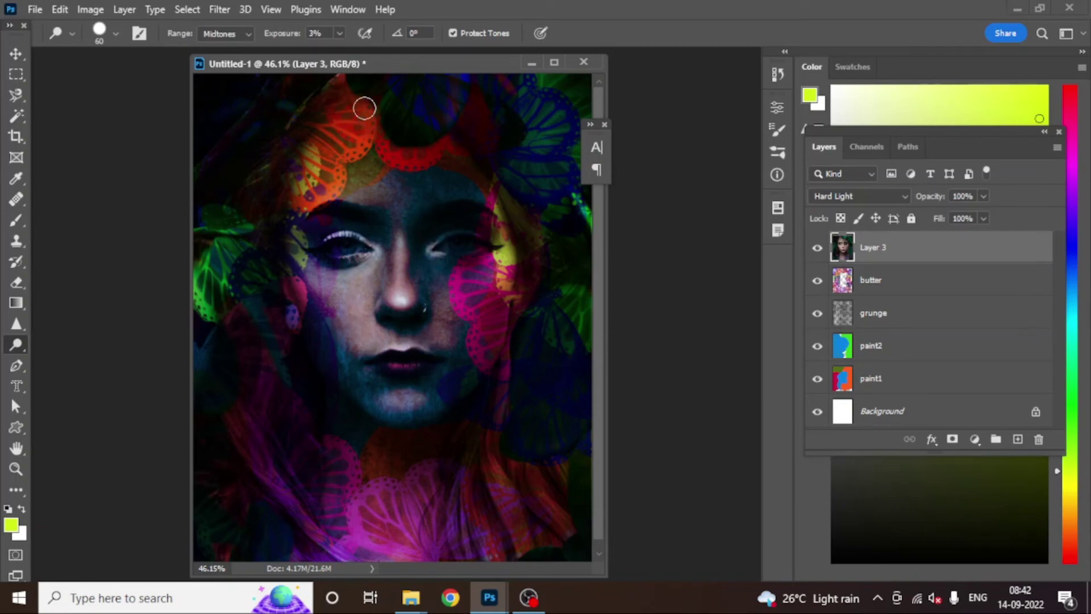
Dodge the forehead, nose, cheeks and chin on Layer 3 at 1% exposure.
left_click_drag(339, 33, 339, 56)
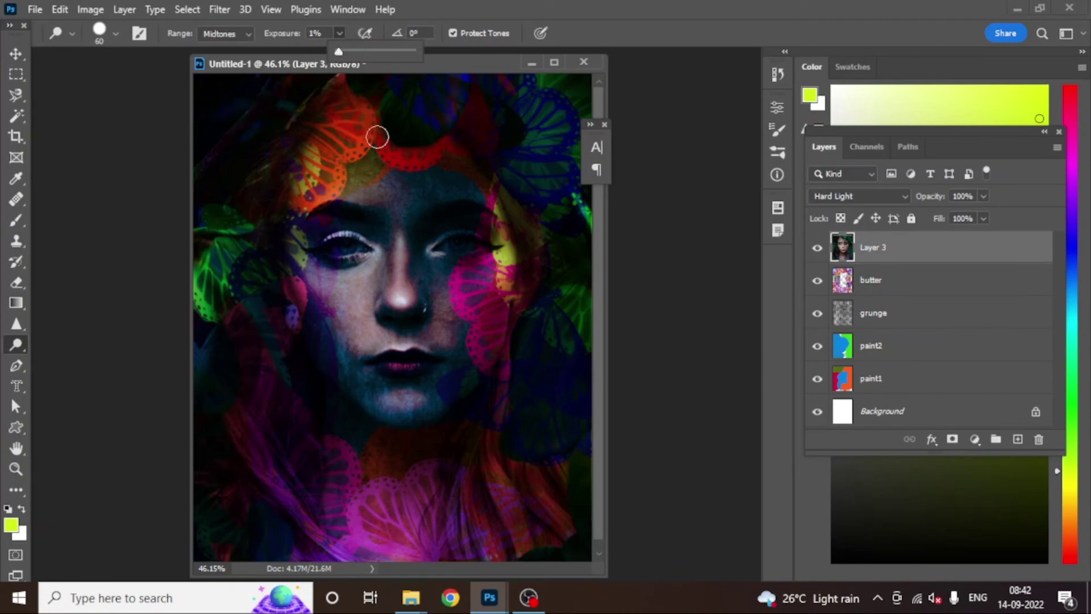
mouse_move(387, 203)
left_mouse_down()
mouse_move(424, 192)
mouse_move(377, 188)
mouse_move(454, 191)
mouse_move(397, 188)
left_mouse_up()
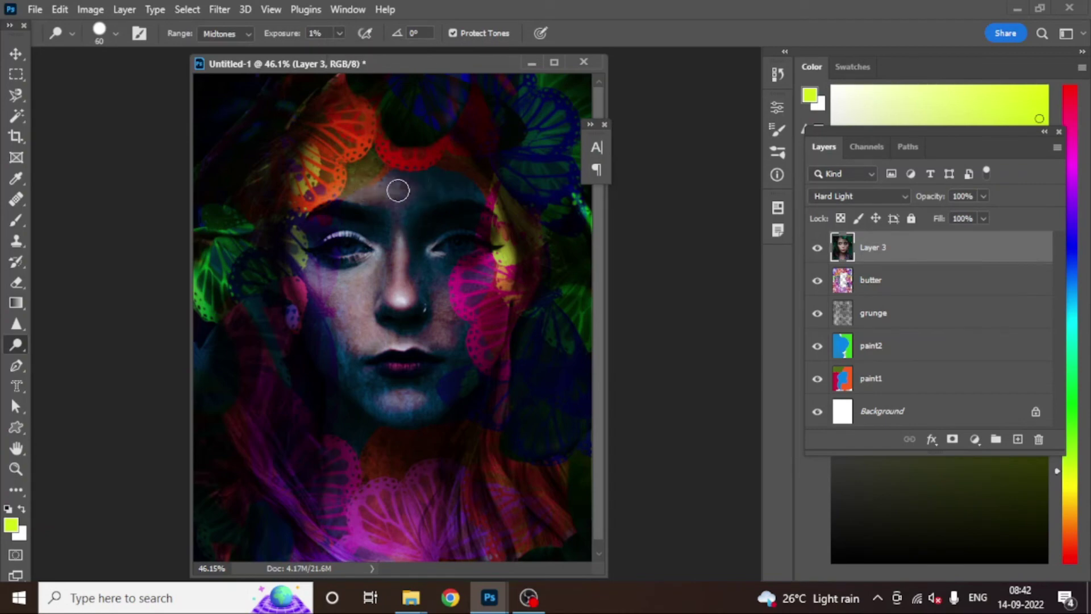
mouse_move(416, 287)
left_mouse_down()
mouse_move(456, 282)
mouse_move(430, 270)
mouse_move(488, 357)
mouse_move(386, 406)
mouse_move(433, 404)
mouse_move(344, 356)
mouse_move(321, 296)
mouse_move(341, 334)
mouse_move(363, 319)
mouse_move(397, 335)
mouse_move(426, 278)
mouse_move(470, 352)
mouse_move(399, 420)
mouse_move(352, 304)
mouse_move(395, 238)
mouse_move(413, 257)
mouse_move(402, 299)
mouse_move(399, 224)
mouse_move(406, 292)
mouse_move(421, 278)
mouse_move(441, 297)
mouse_move(364, 332)
mouse_move(337, 315)
mouse_move(361, 387)
mouse_move(443, 379)
mouse_move(372, 438)
mouse_move(438, 445)
mouse_move(350, 468)
mouse_move(433, 435)
mouse_move(334, 475)
mouse_move(449, 435)
left_mouse_up()
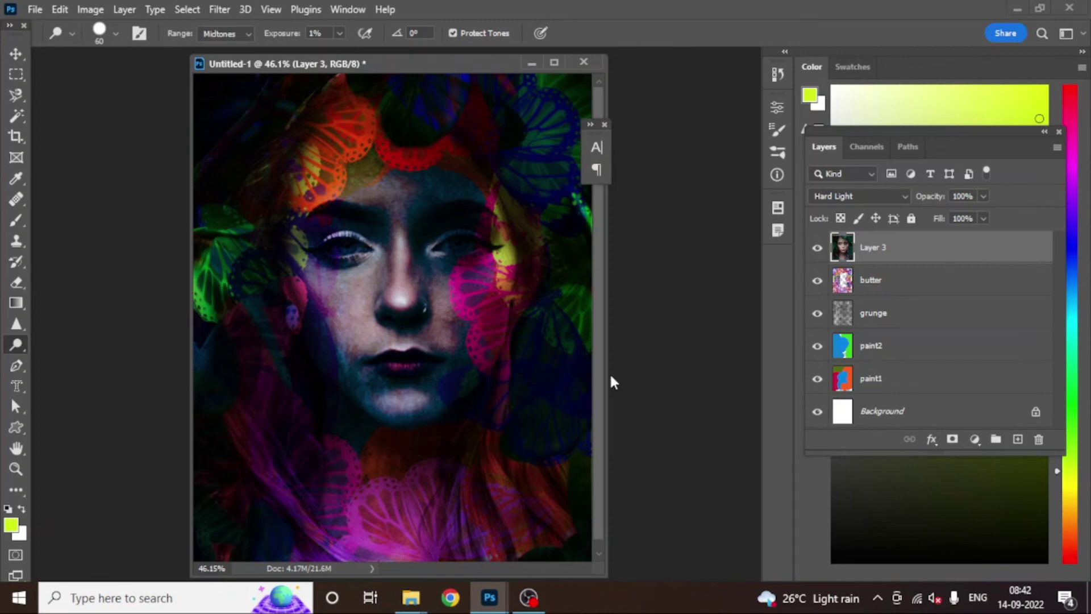
Set the grunge layer's Fill to 76% and shift the document window slightly.
left_click(918, 313)
left_click(983, 219)
left_click_drag(986, 237, 971, 237)
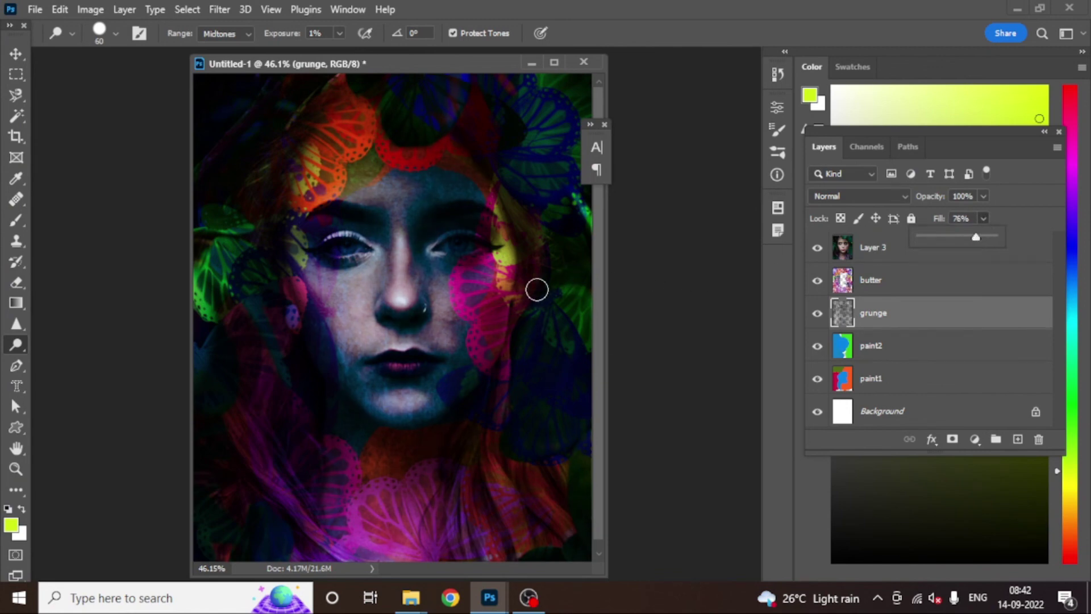
left_click_drag(422, 62, 433, 68)
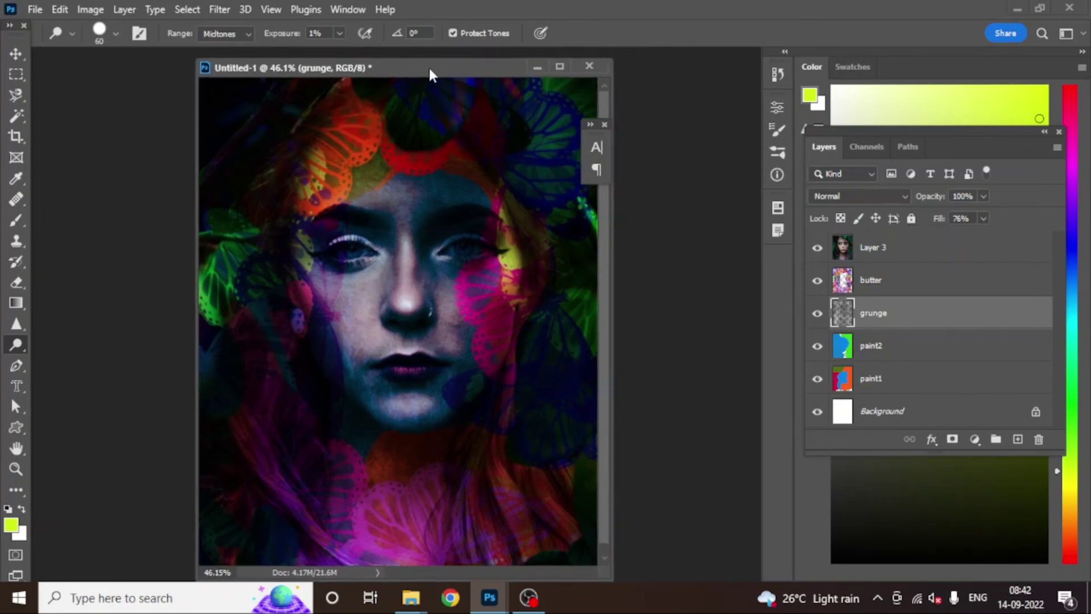